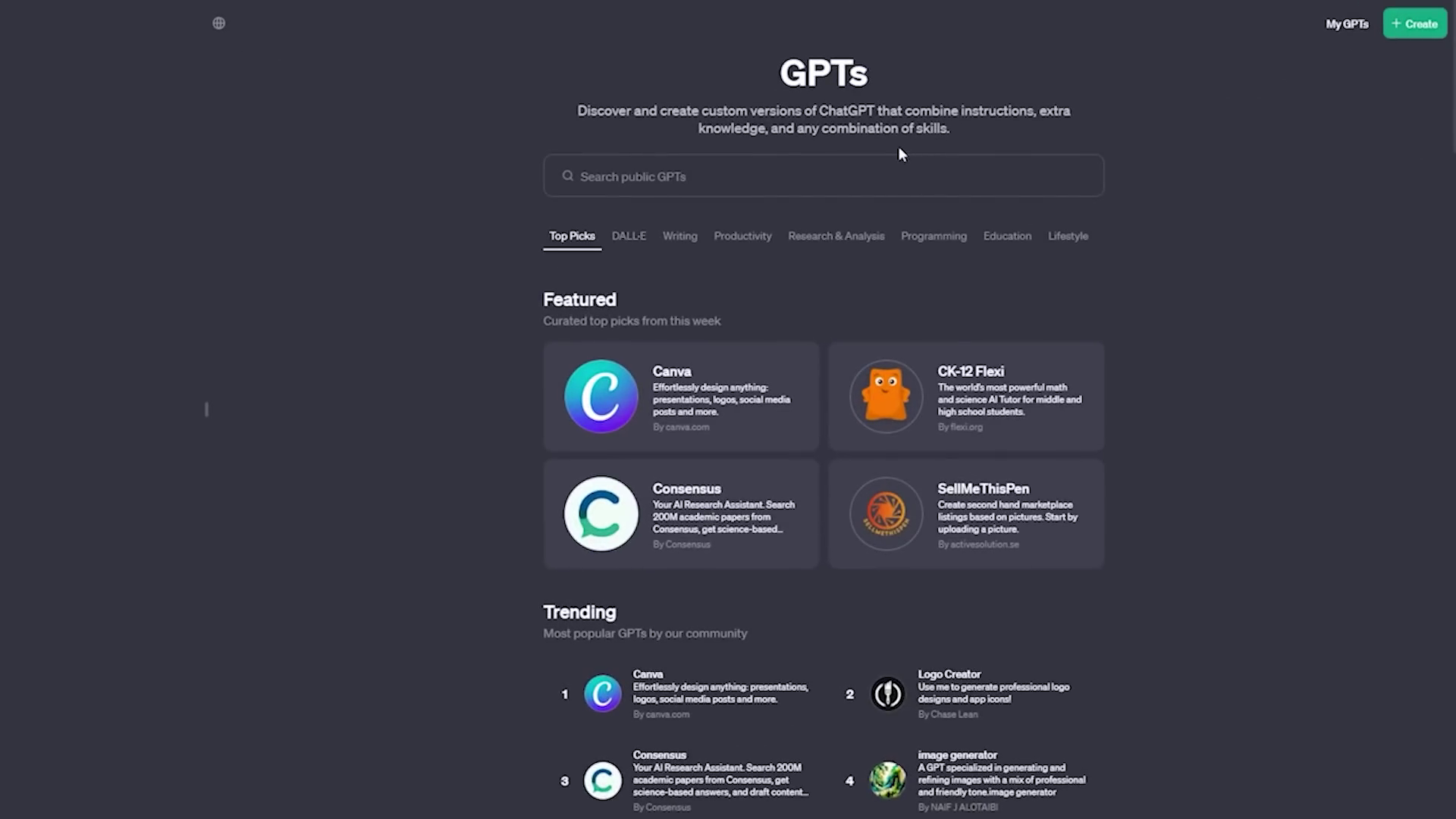
pyautogui.scroll(-4, 904, 171)
pyautogui.scroll(-4, 910, 176)
pyautogui.scroll(-4, 910, 193)
pyautogui.scroll(-3, 913, 206)
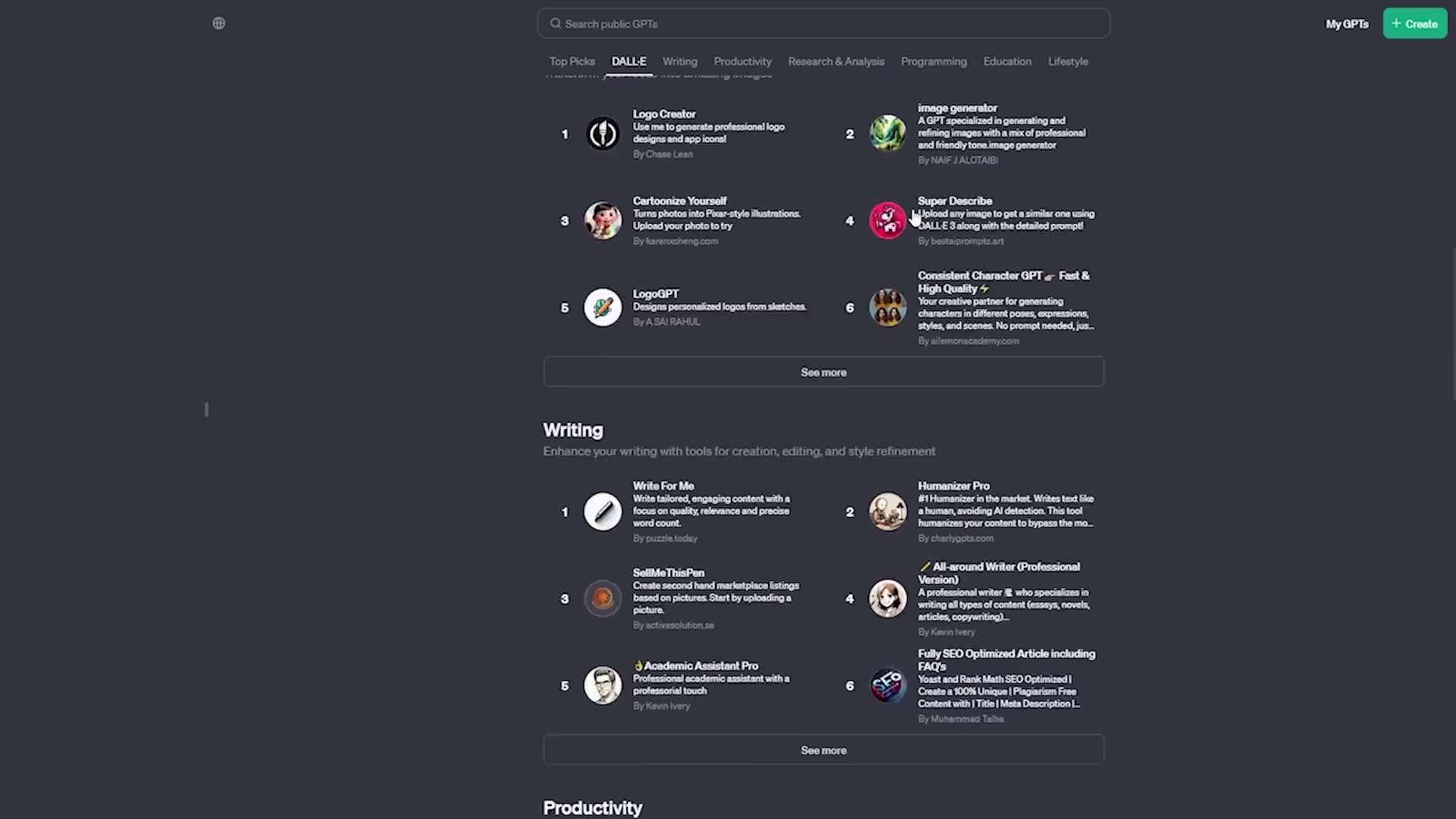
pyautogui.scroll(-5, 914, 214)
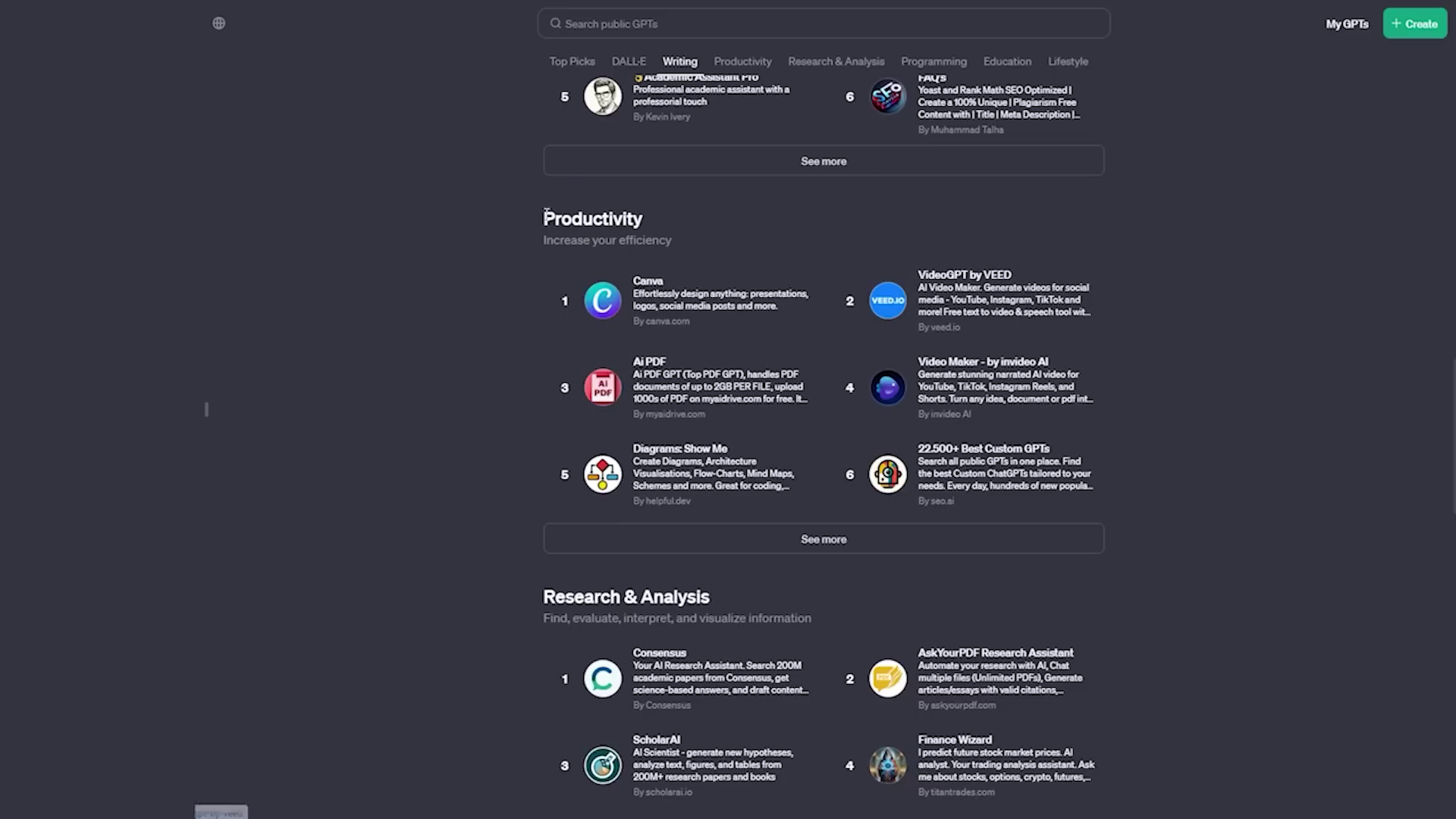
# Browse the GPT listings and search public GPTs for 'invideo' to open Video Maker - by invideo AI
pyautogui.moveTo(546, 214); pyautogui.dragTo(684, 215)
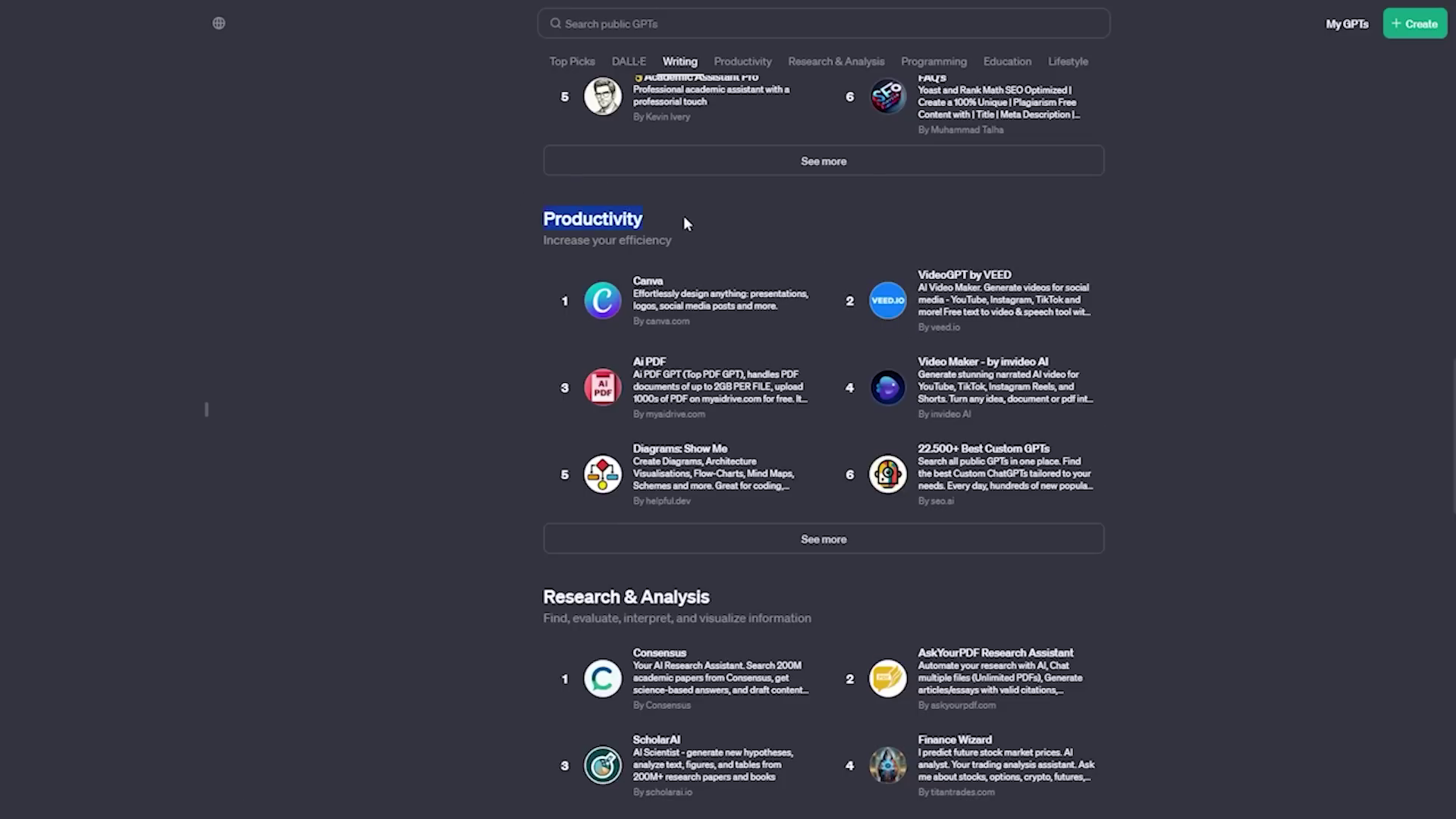
pyautogui.click(973, 385)
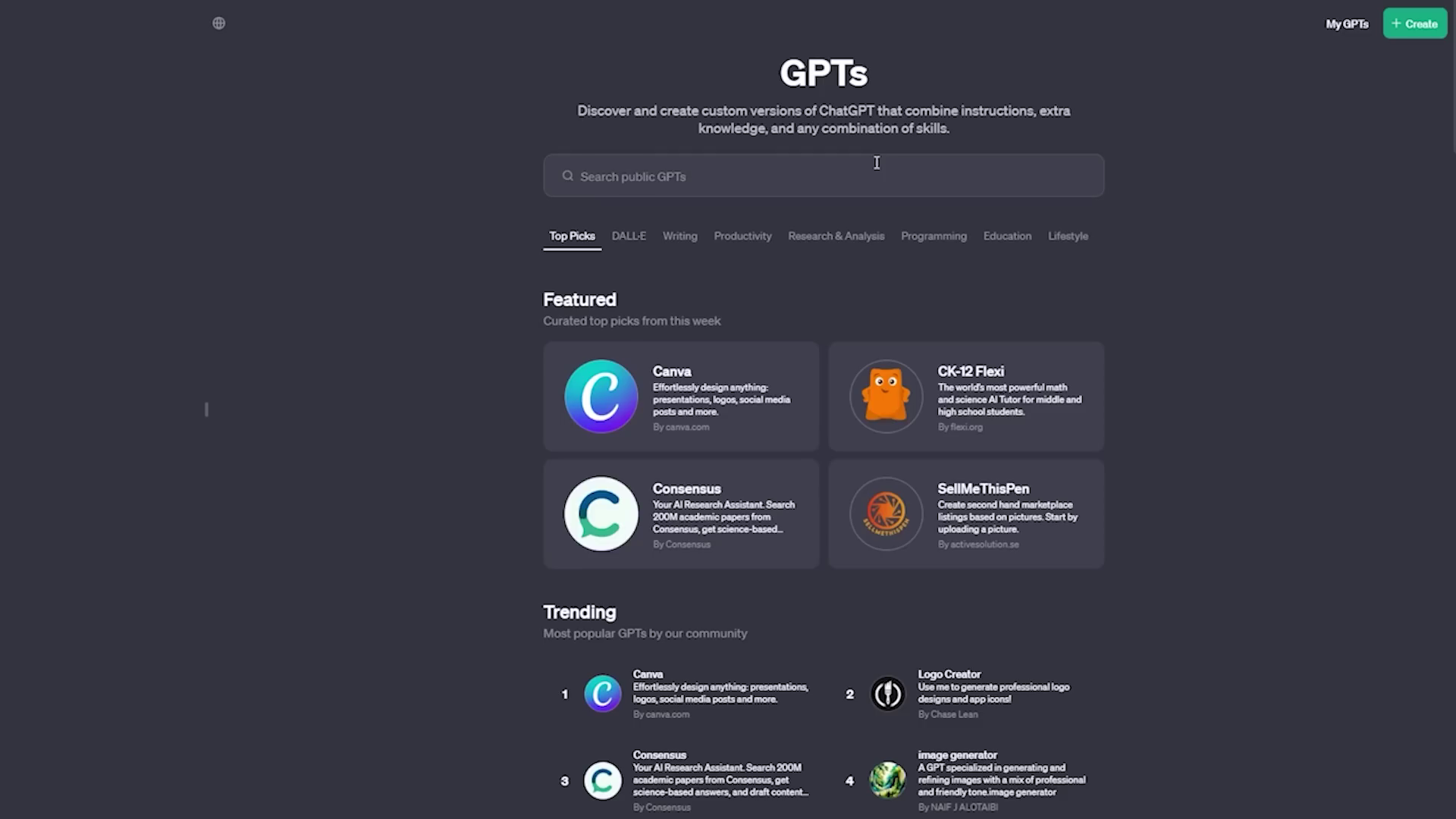
pyautogui.click(724, 176)
pyautogui.write('invideo')
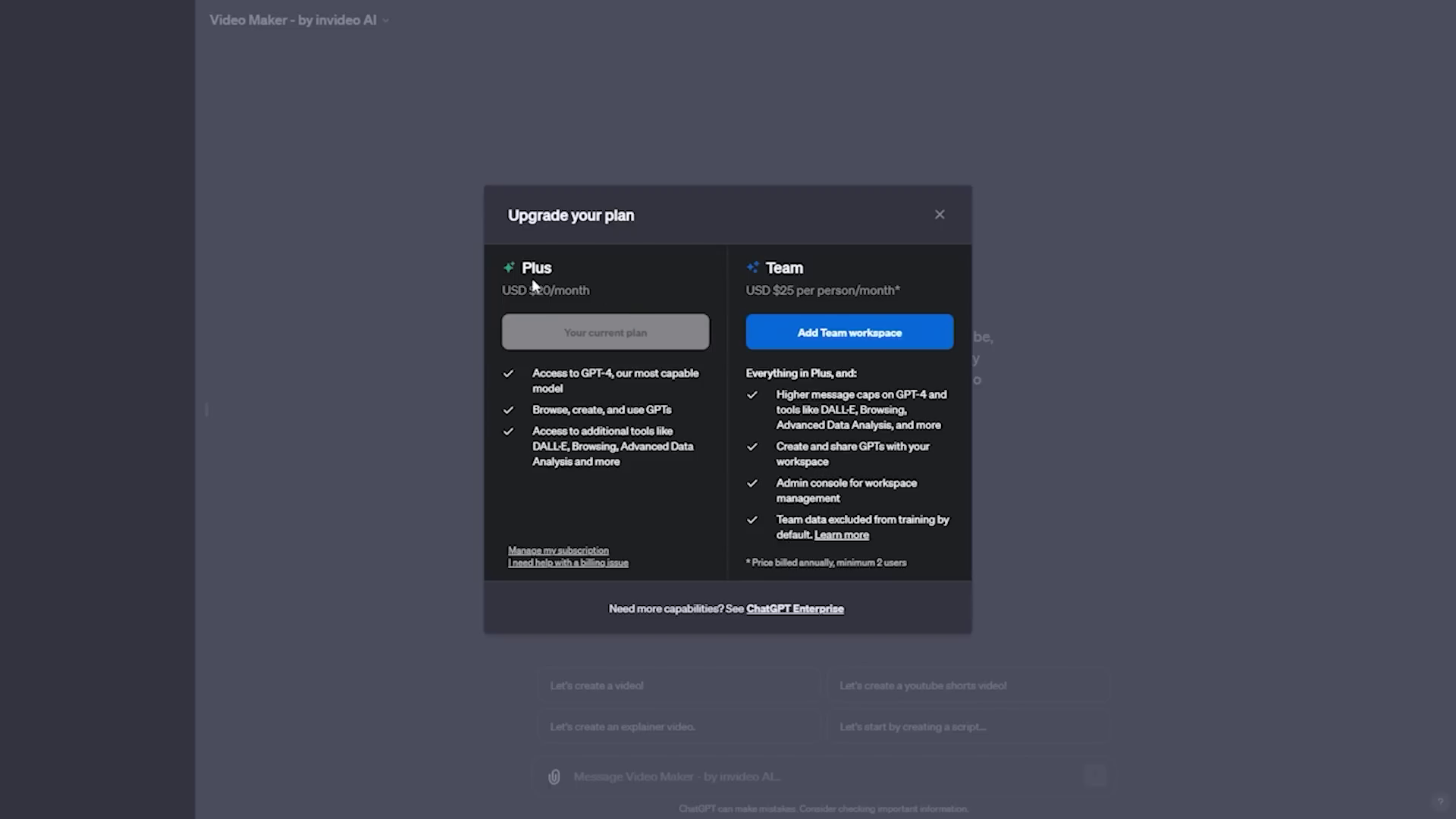
# Close the 'Upgrade your plan' dialog comparing Plus and Team
pyautogui.moveTo(519, 266); pyautogui.dragTo(569, 295)
pyautogui.click(600, 296)
pyautogui.click(942, 216)
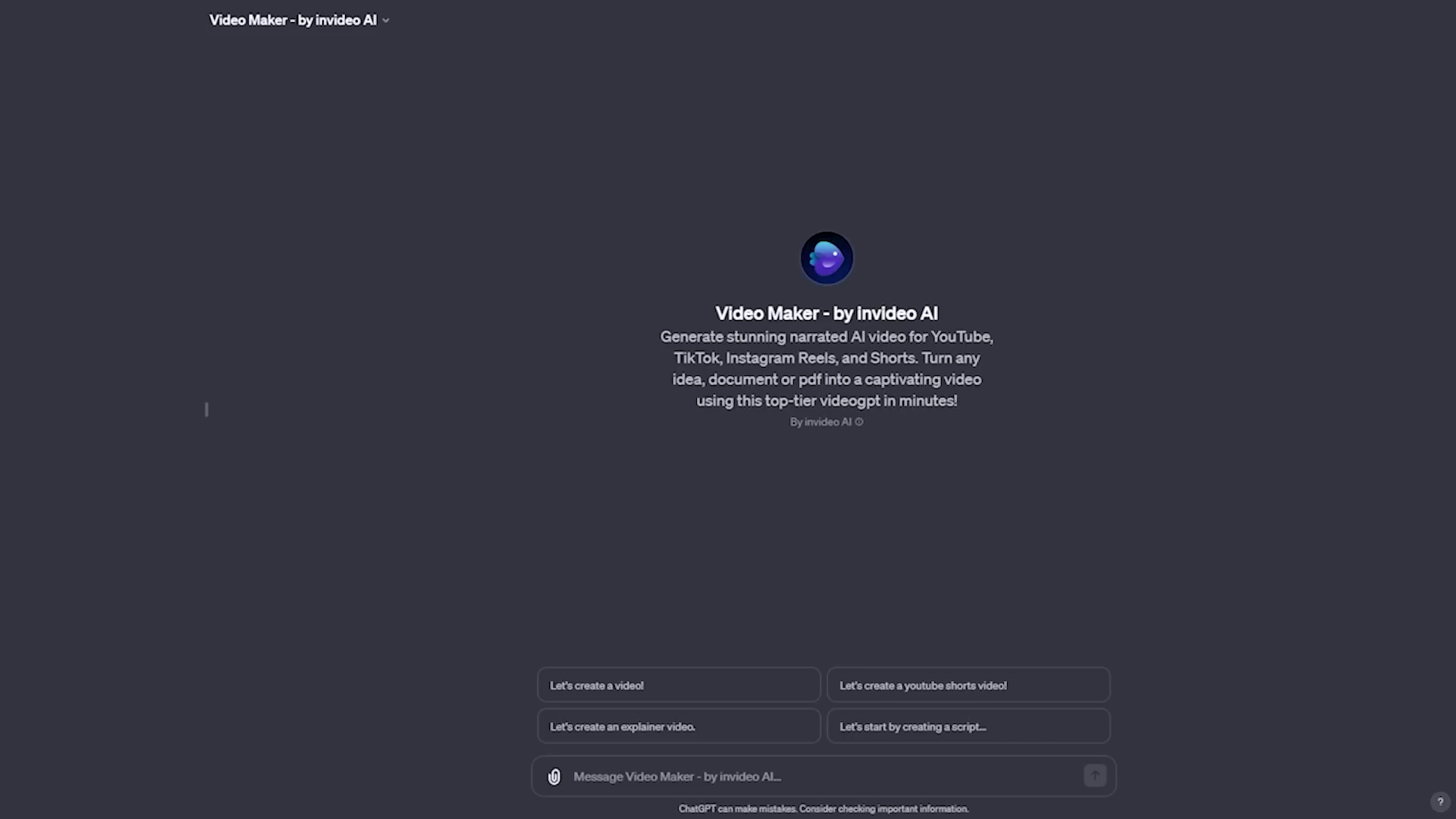
# Paste the cheeky space-travel short prompt with British male voiceover, remove stray characters, and send it
pyautogui.click(768, 777)
pyautogui.write("(a) Create a YouTube short about how far we've come when it comes to space travel. Make it cheeky and use an authoritative British male voiceover.")
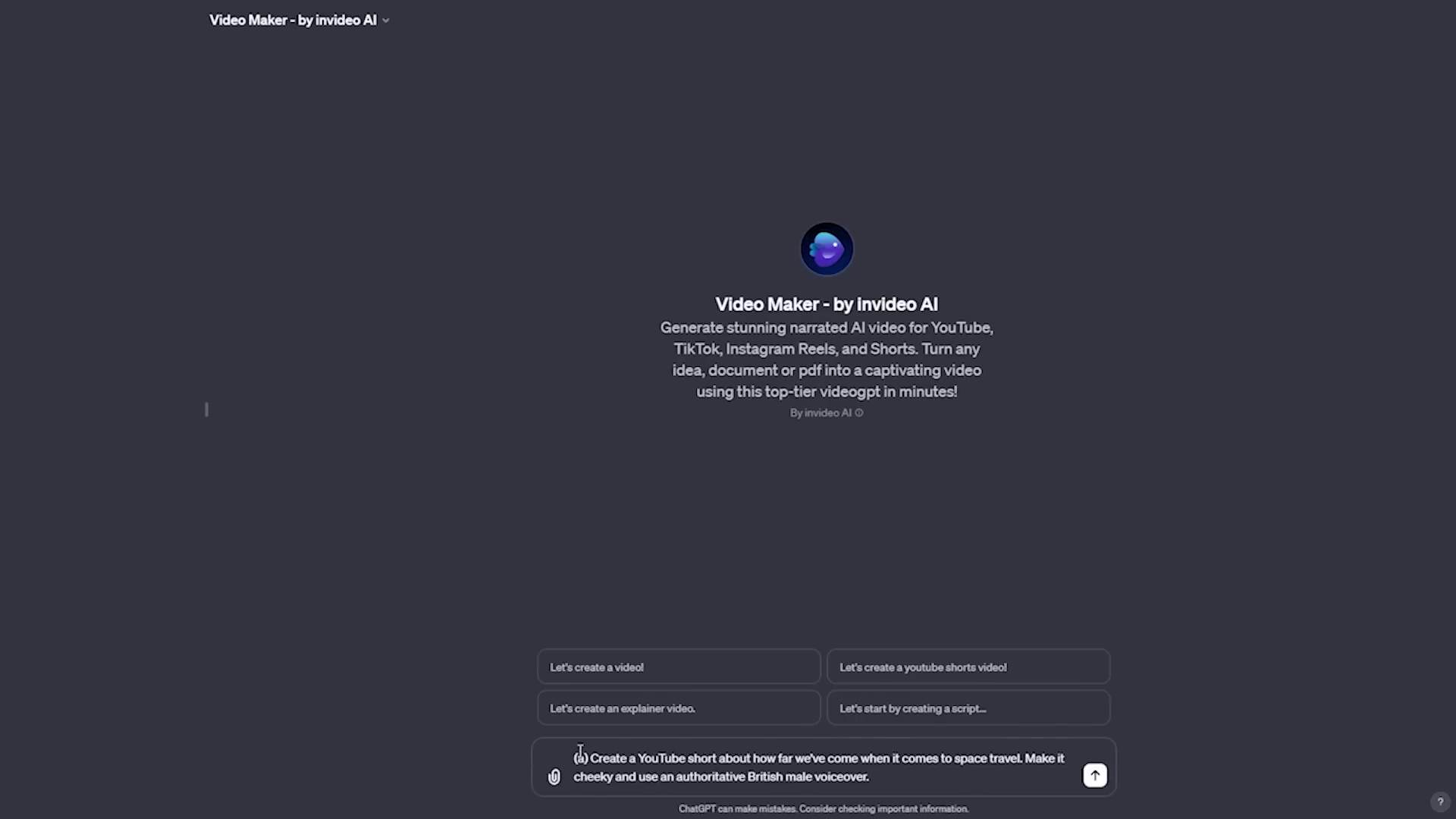
pyautogui.click(589, 759)
pyautogui.press('BackSpace')
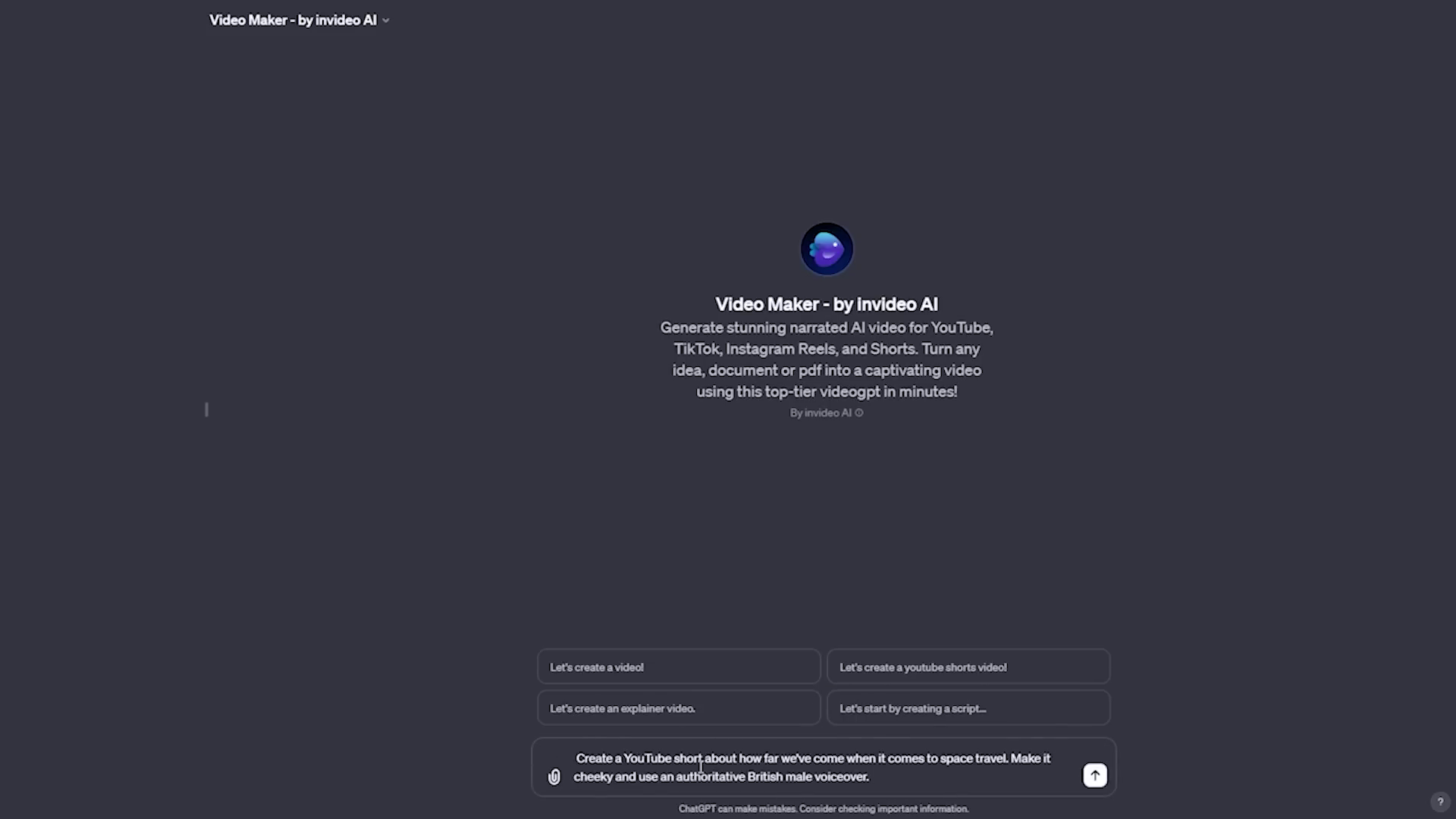
pyautogui.click(575, 758)
pyautogui.press('BackSpace')
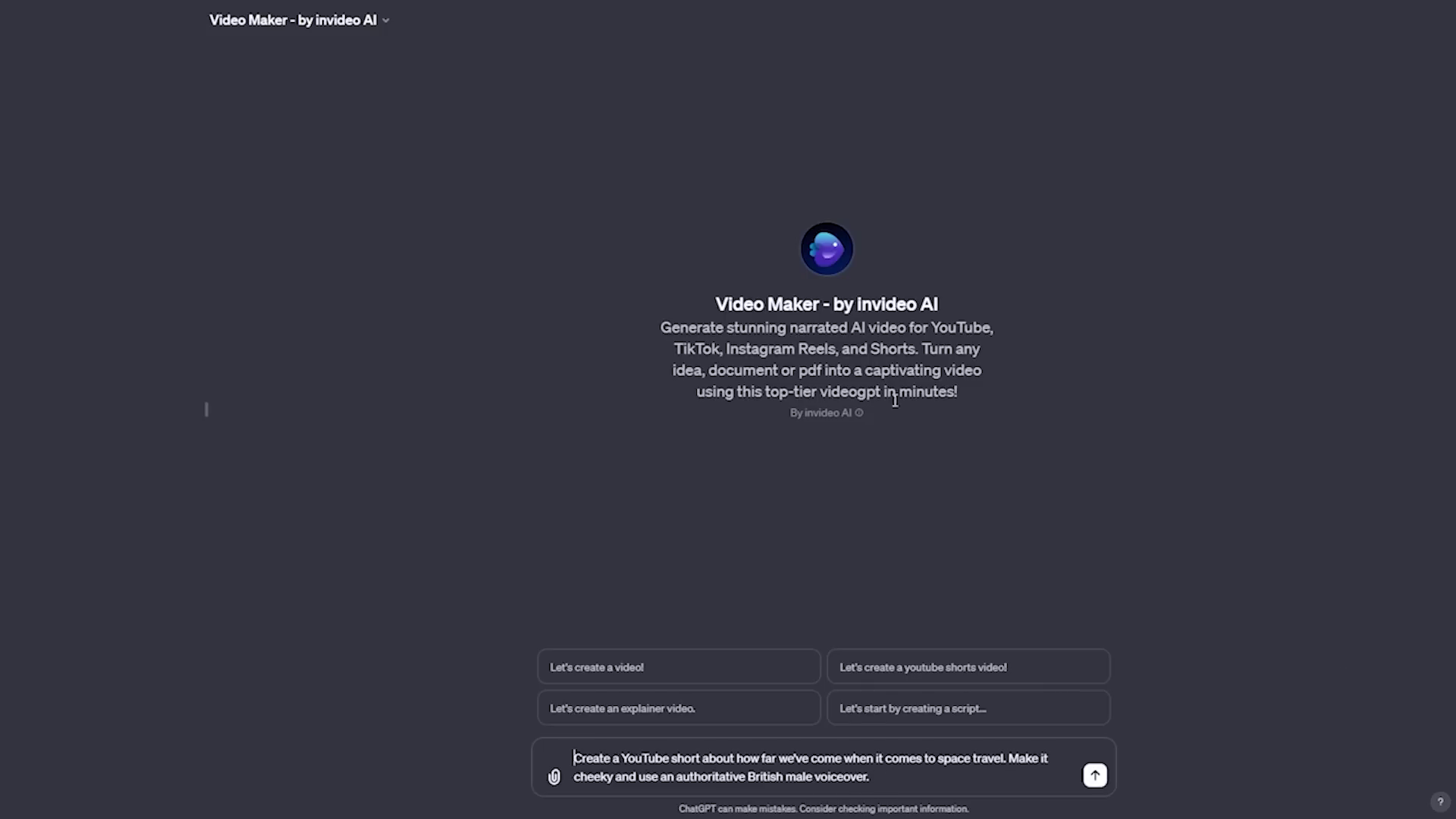
pyautogui.click(1093, 774)
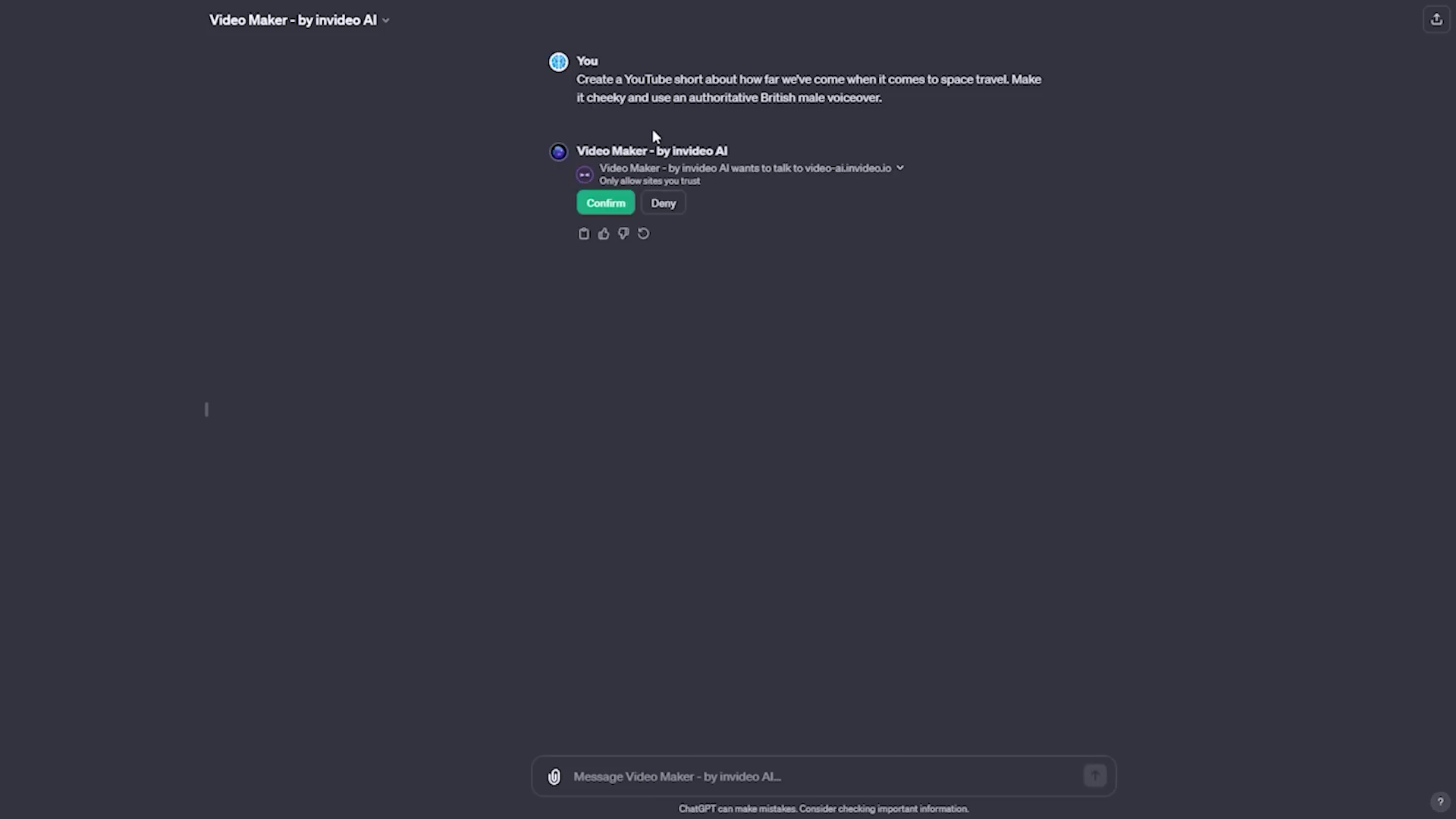
# Confirm Video Maker's permission to contact video-ai.invideo.io
pyautogui.click(607, 203)
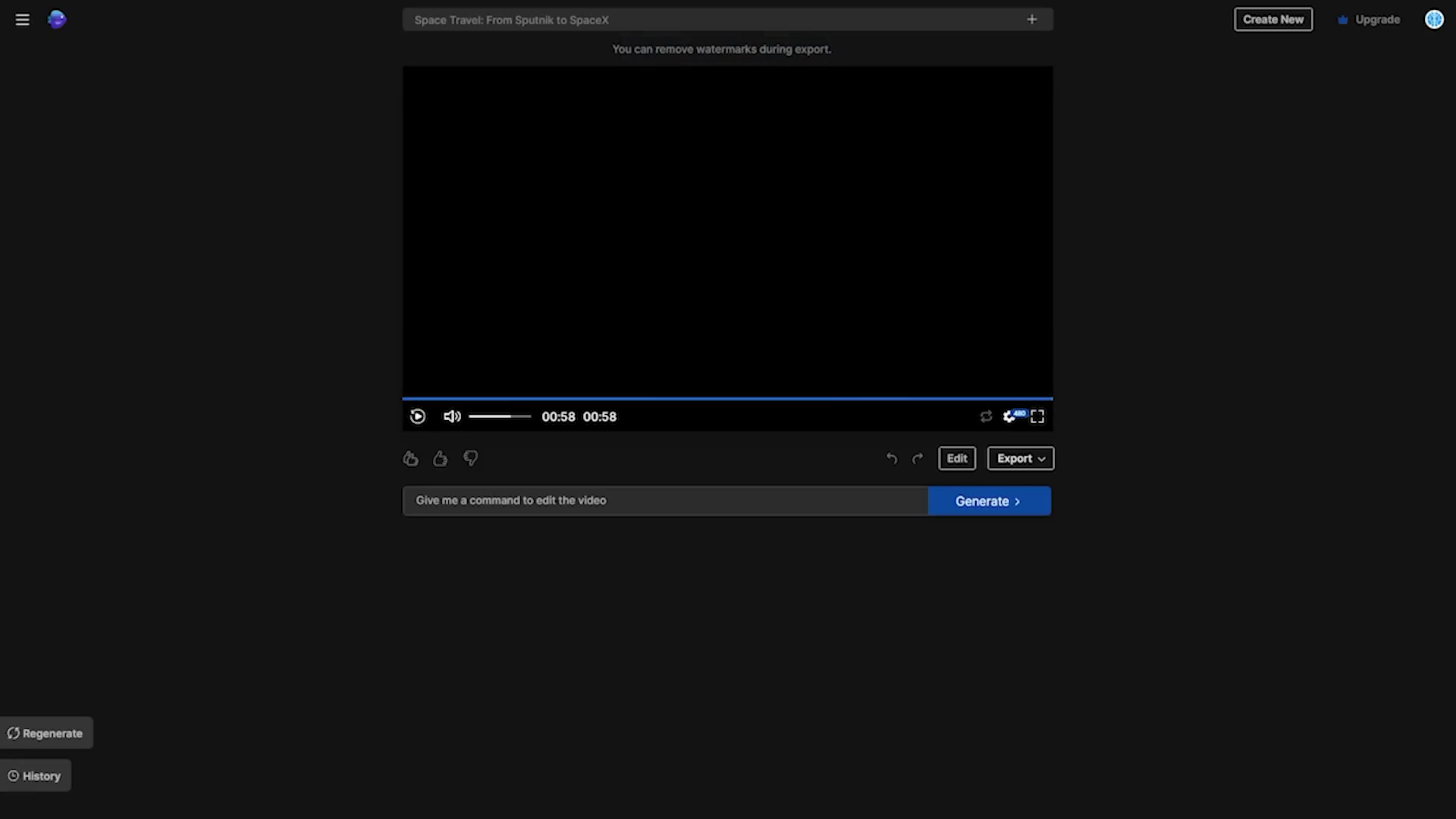
# Once the 58-second video finishes generating, focus the 'Give me a command to edit the video' field
pyautogui.click(678, 506)
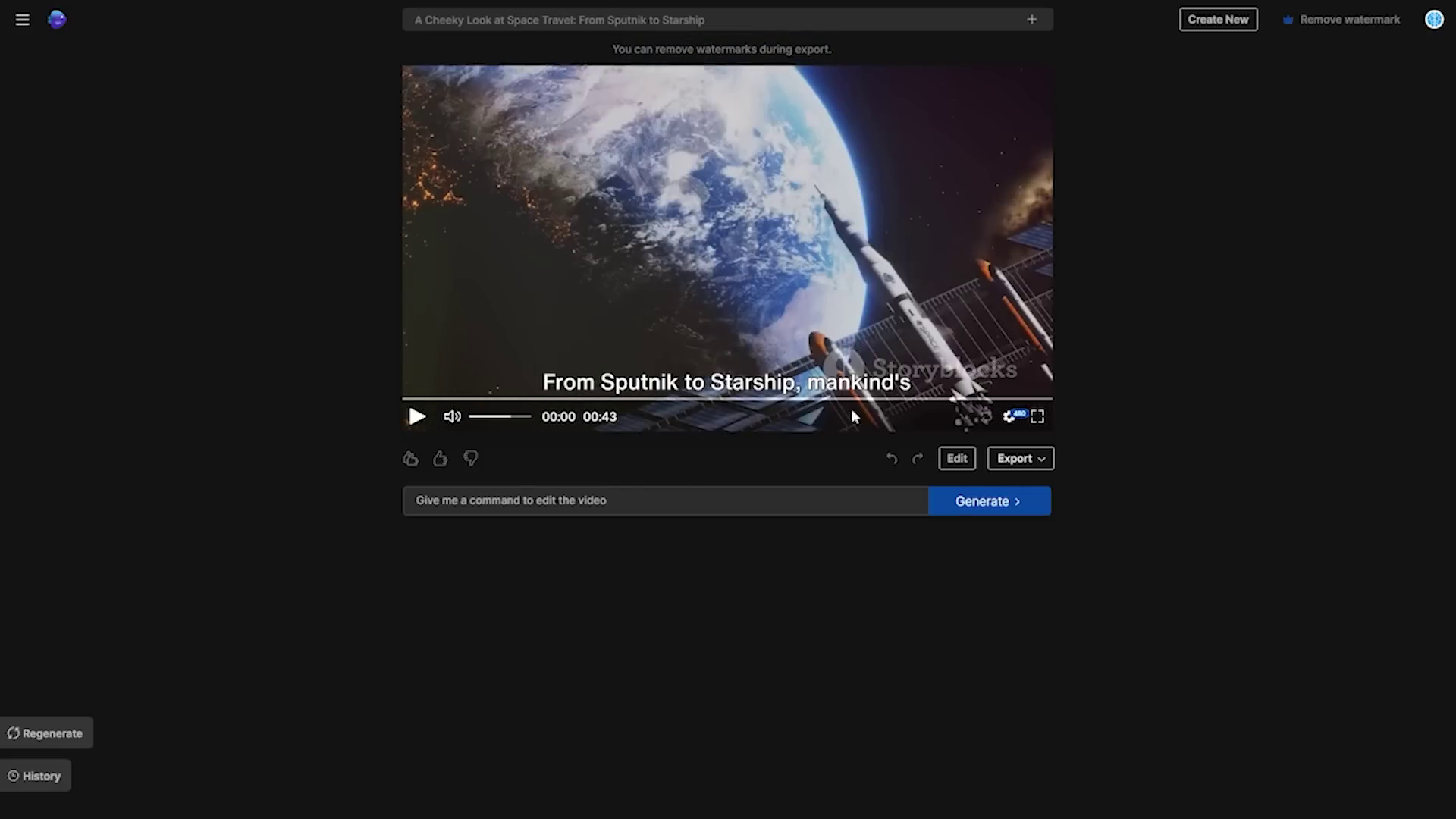
# Play the 43-second Sputnik-to-Starship video full screen in 1080p
pyautogui.click(1039, 418)
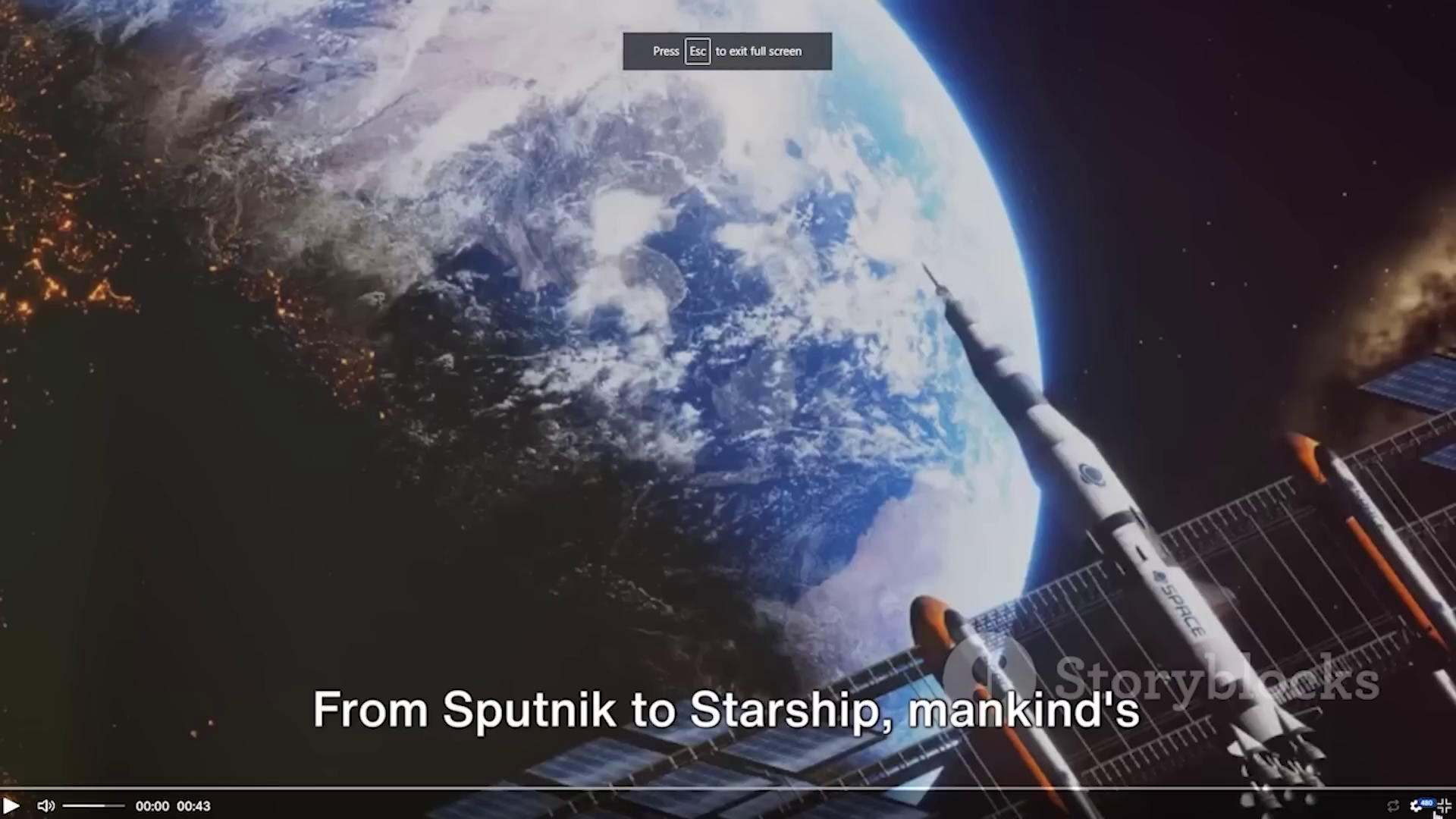
pyautogui.click(1417, 728)
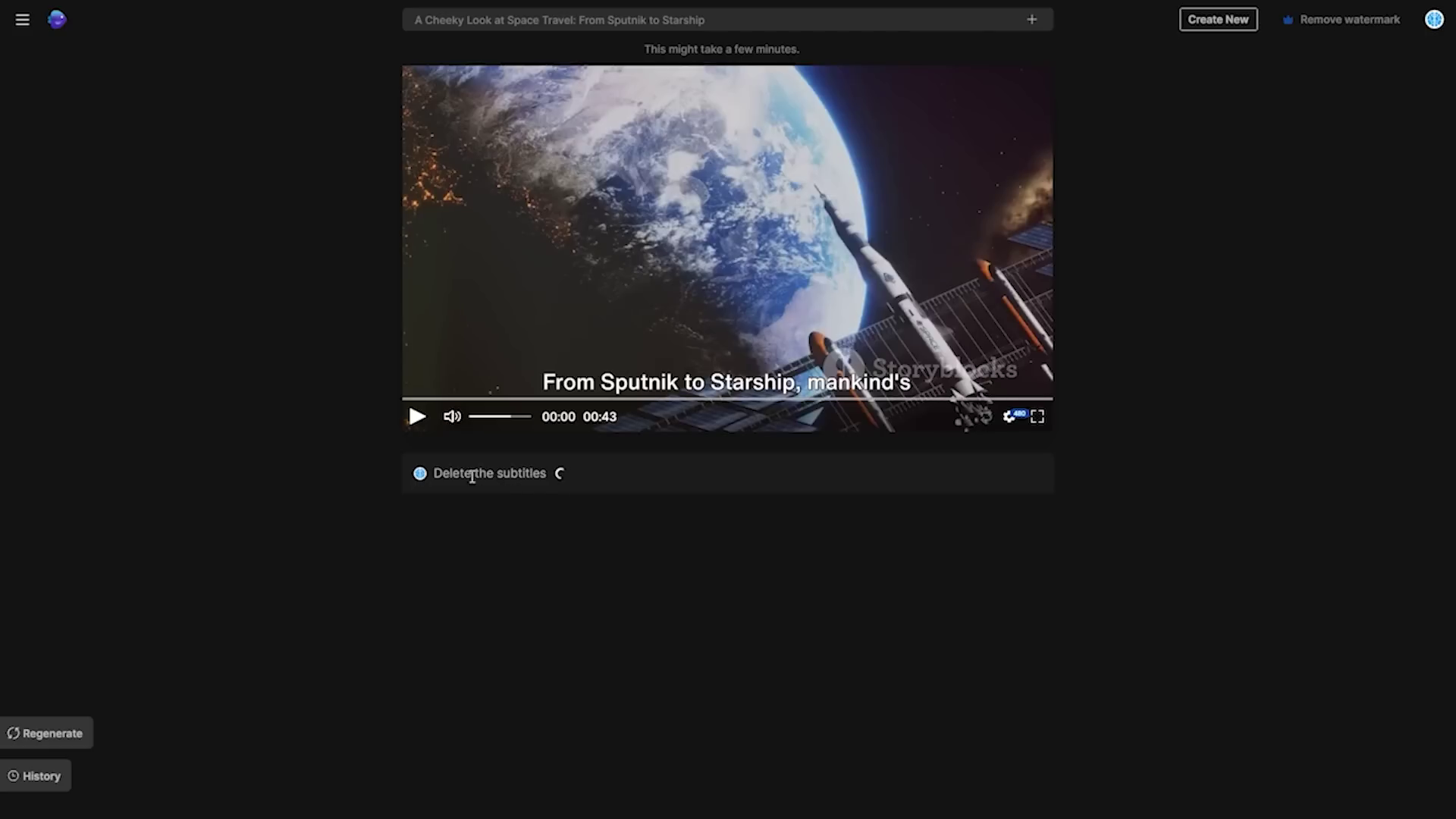
# Play the subtitle-free video preview and skip ahead to about 13 seconds
pyautogui.click(415, 418)
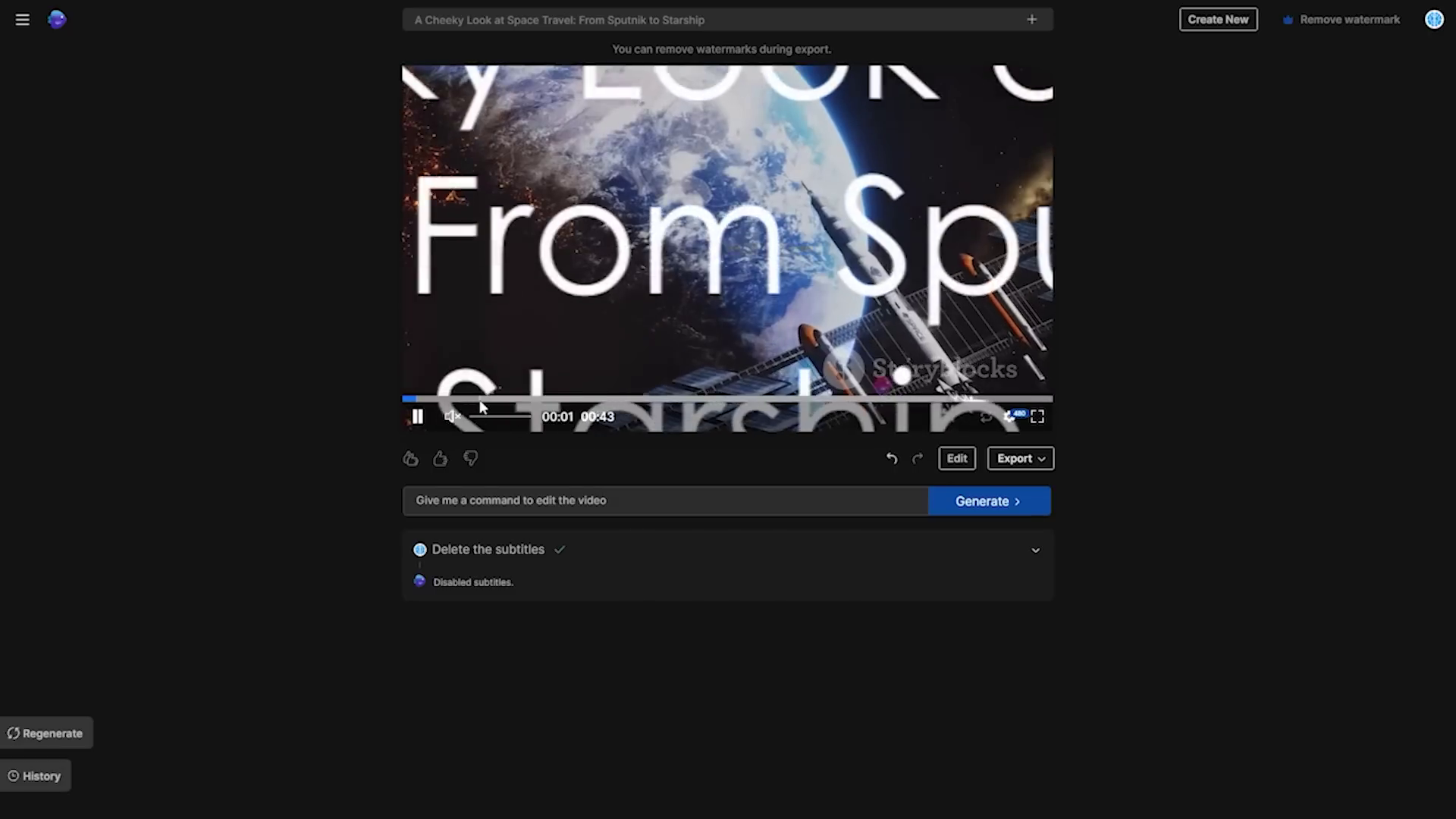
pyautogui.moveTo(527, 401); pyautogui.dragTo(586, 402)
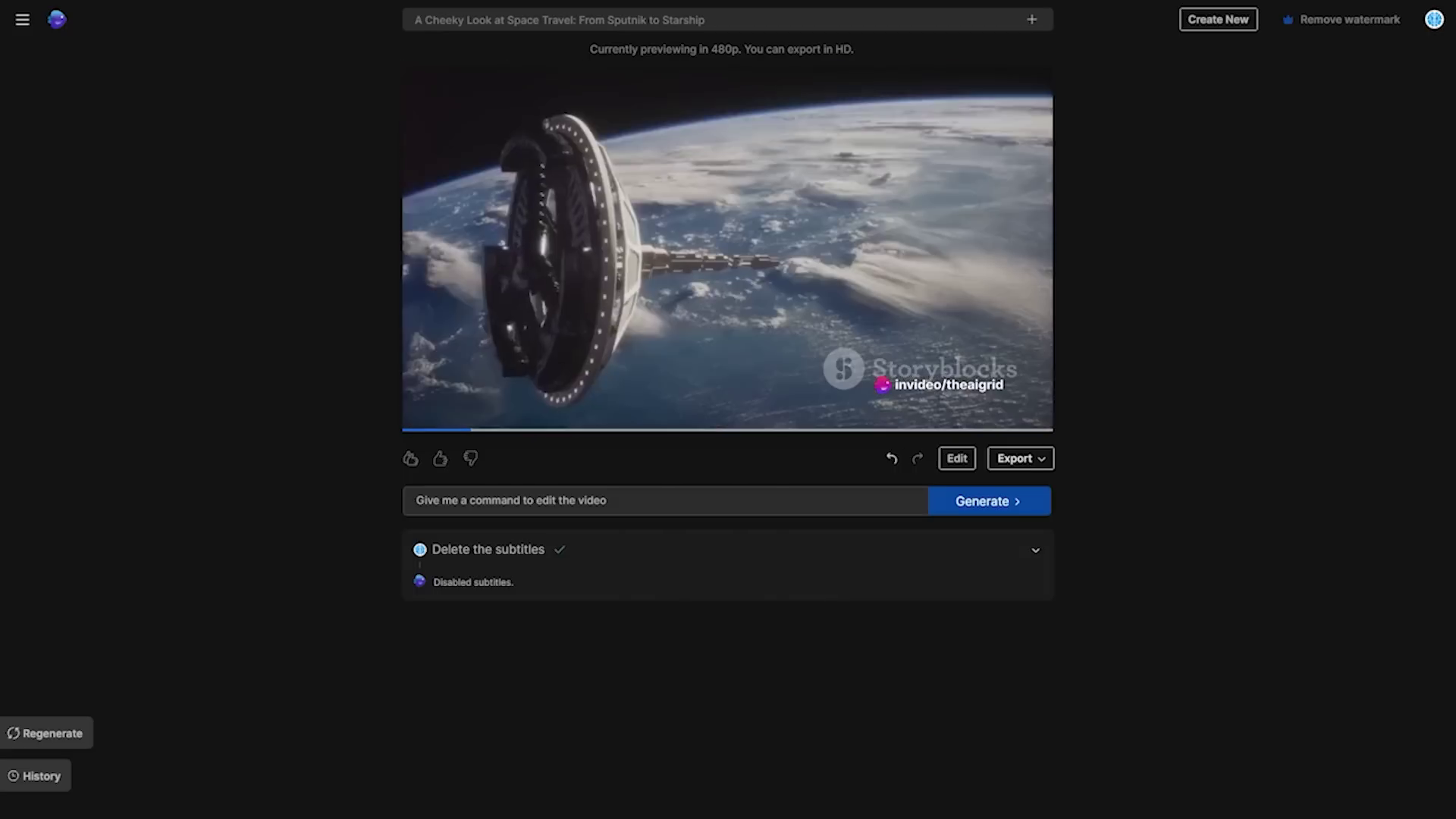
# Skip ahead in the preview, then briefly open and close the media editing panel
pyautogui.click(570, 399)
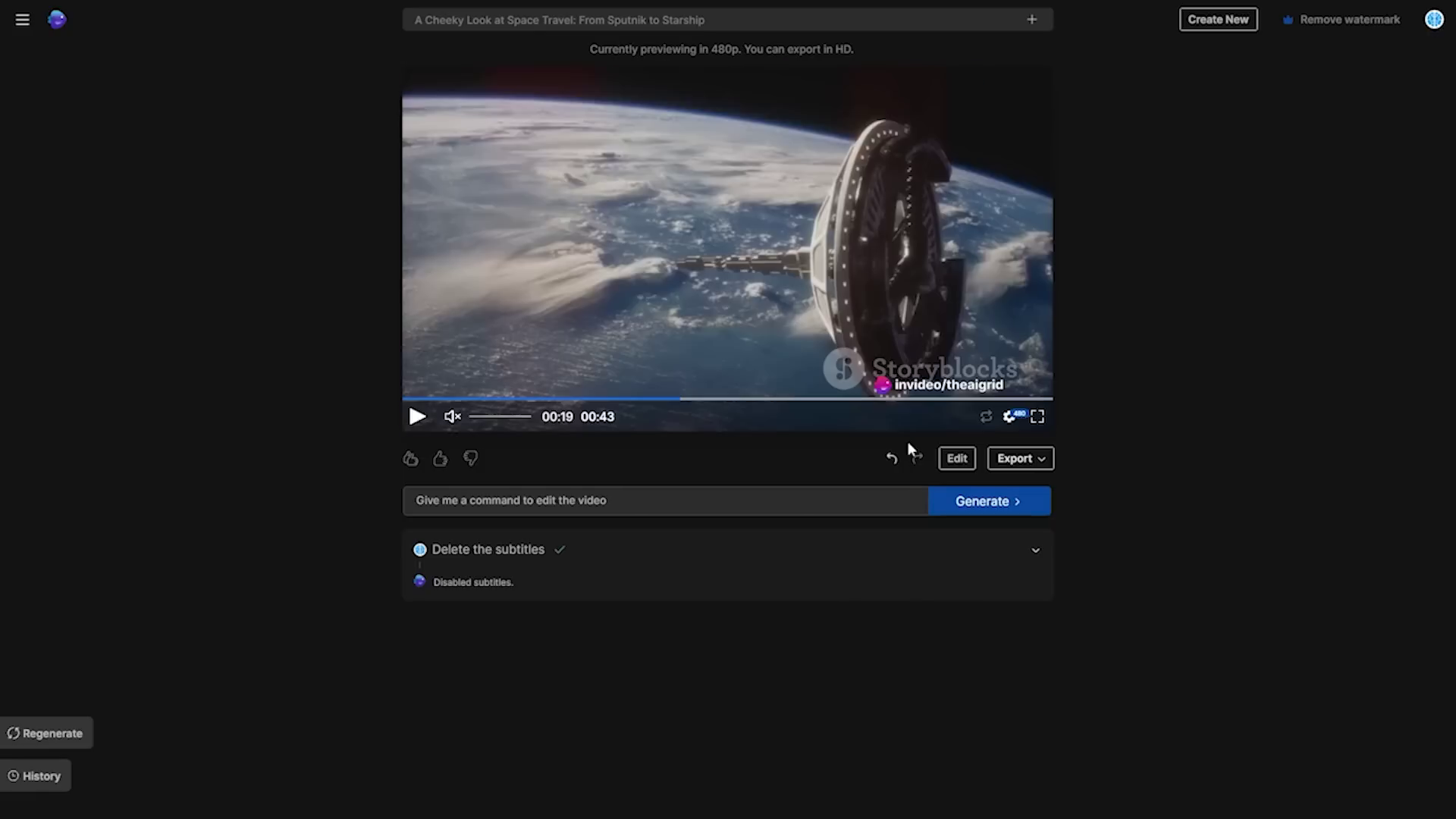
pyautogui.click(956, 459)
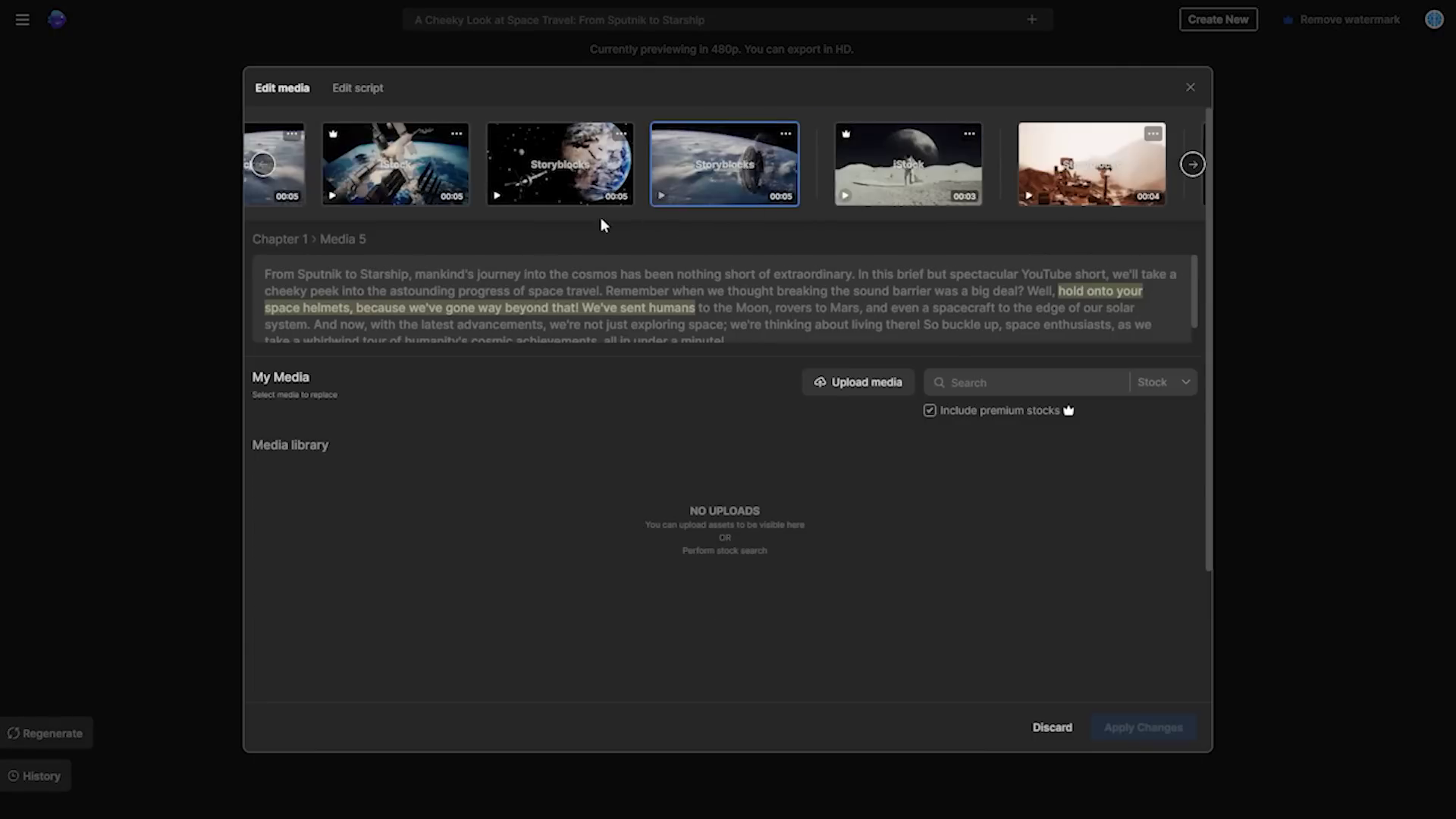
pyautogui.click(1191, 88)
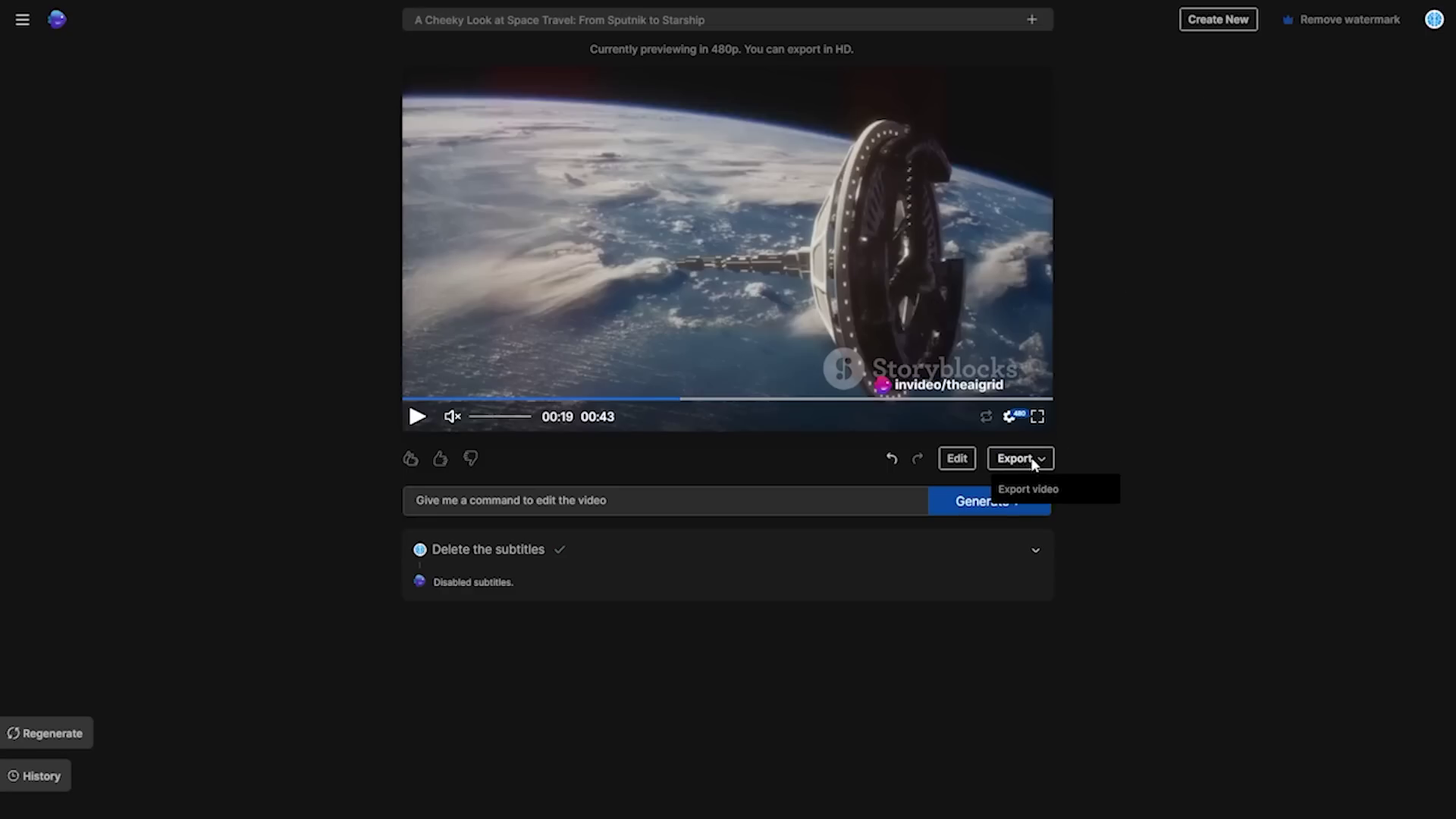
# Reopen the media editor, check the script and the Moon and Mars rover clips, then exit unchanged
pyautogui.click(958, 459)
pyautogui.click(357, 87)
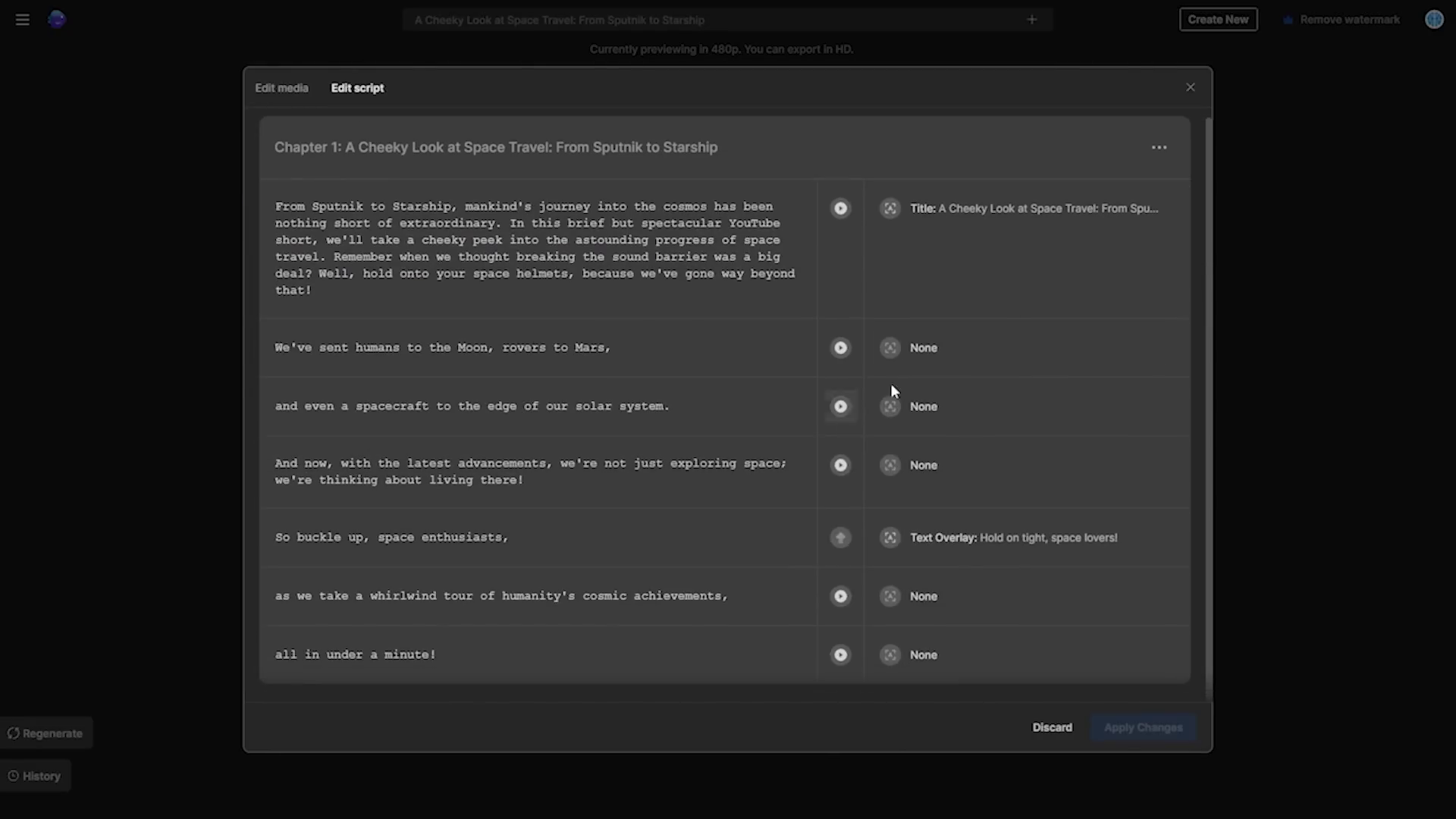
pyautogui.click(283, 88)
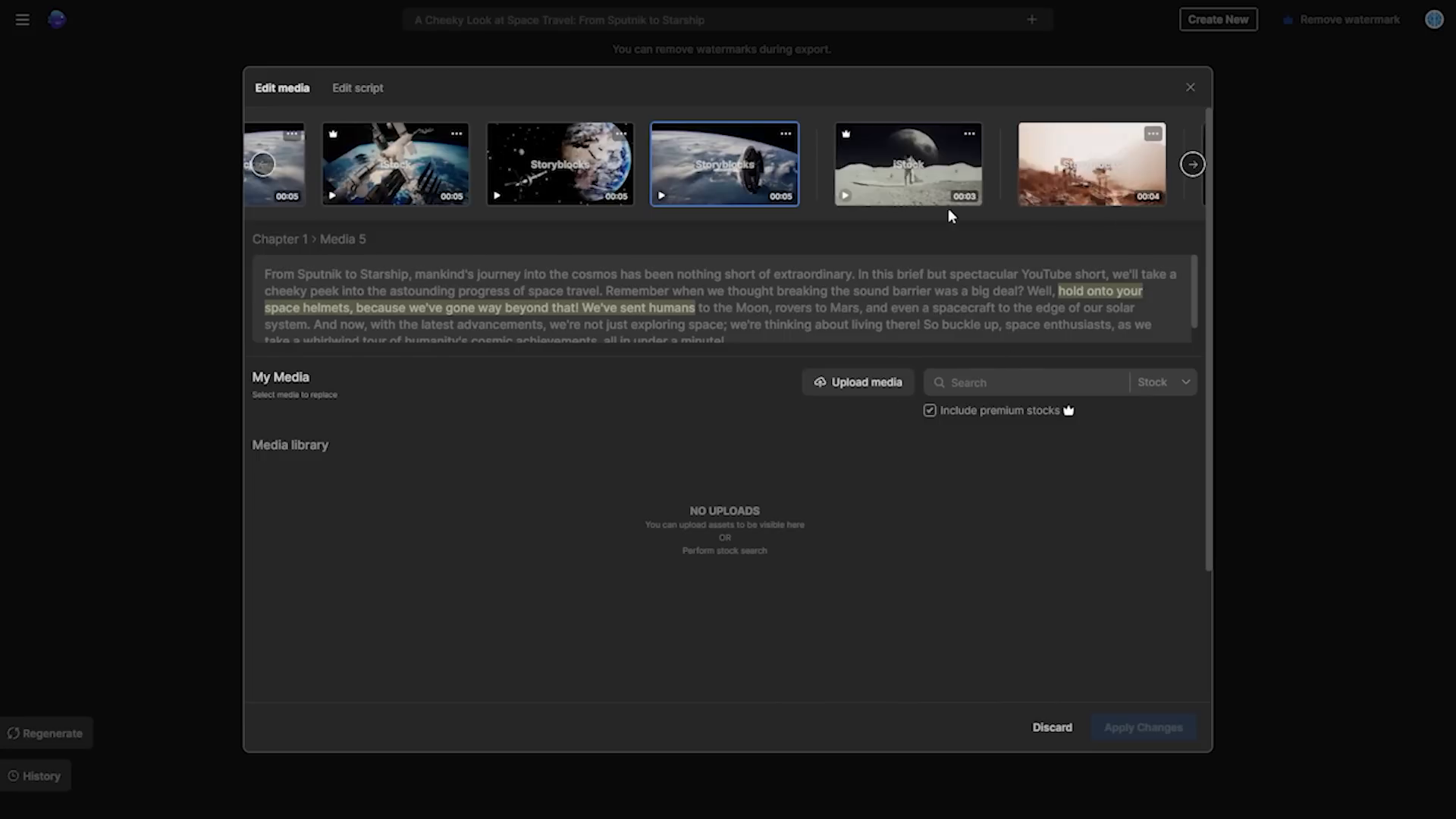
pyautogui.click(910, 170)
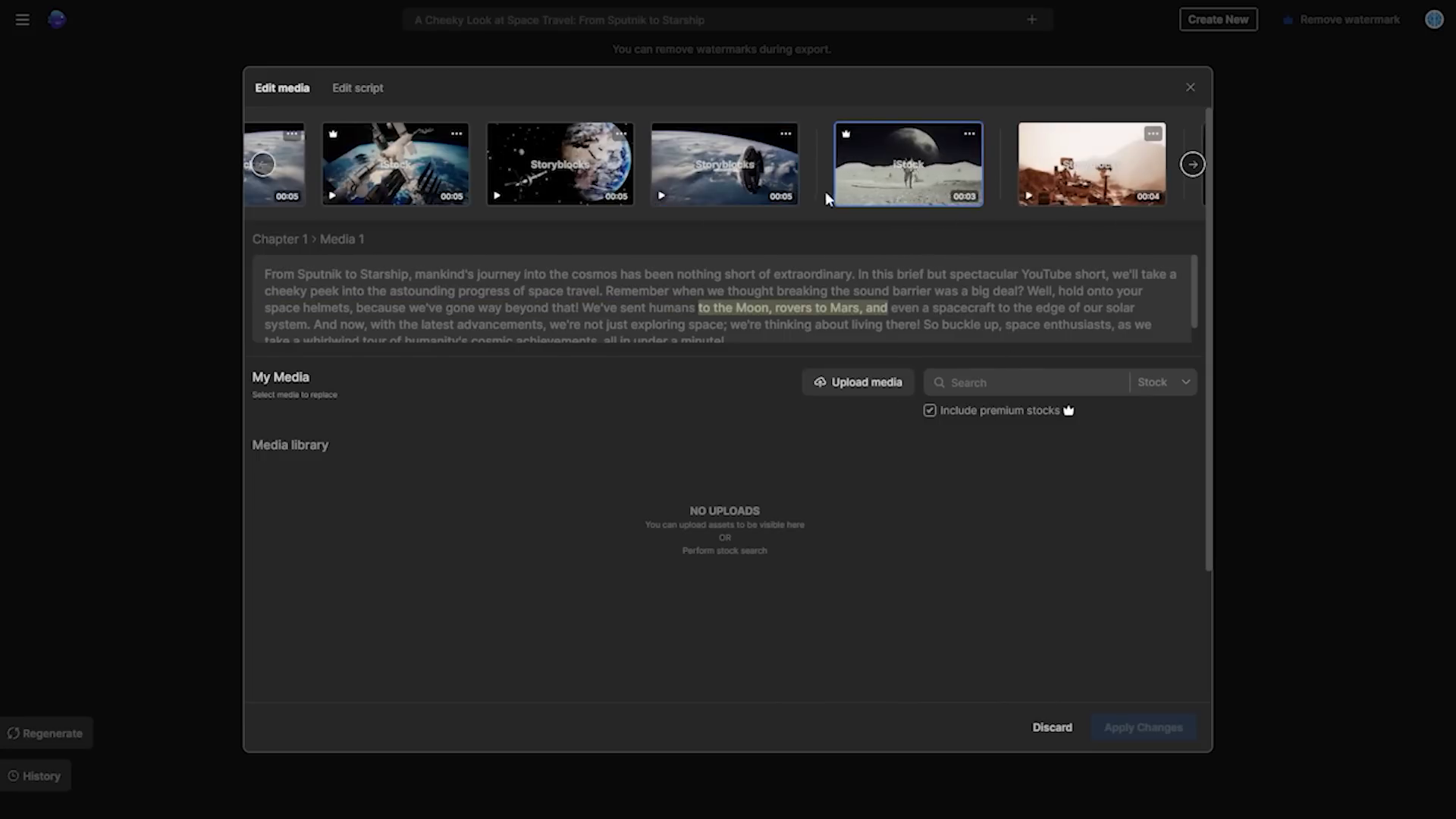
pyautogui.click(1058, 164)
pyautogui.click(729, 171)
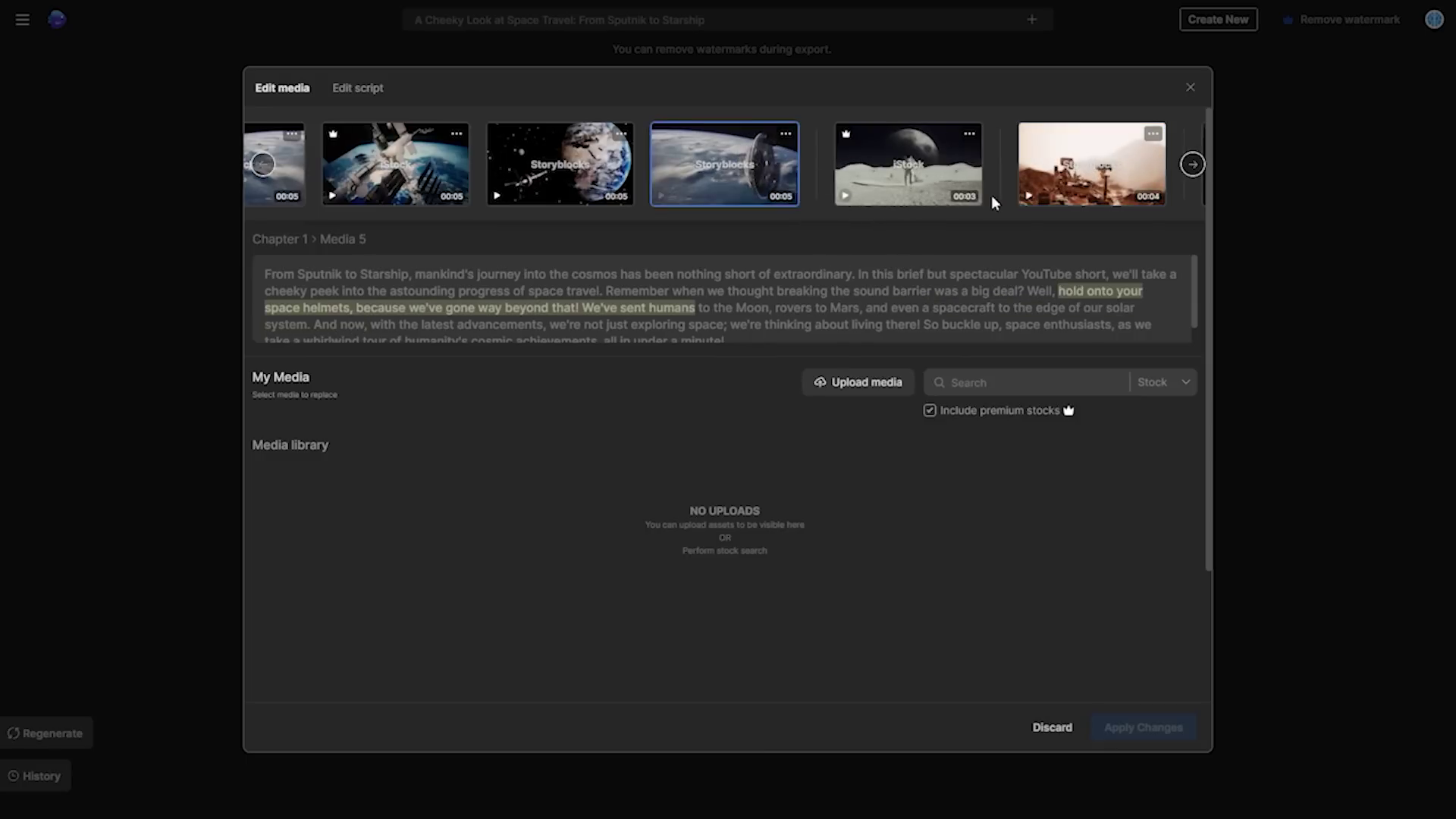
pyautogui.click(1190, 87)
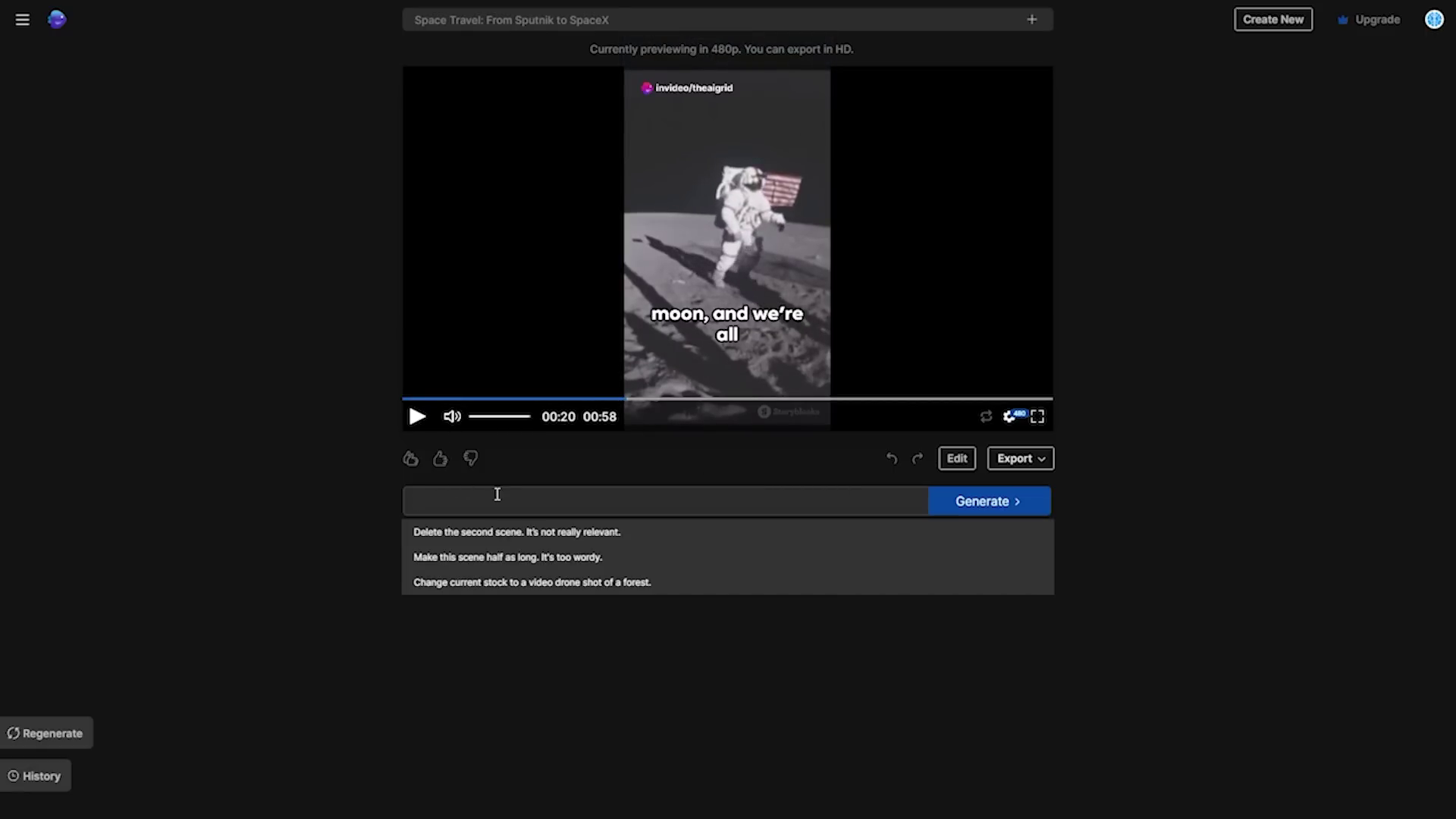
pyautogui.write('Change the background music to a more serious tone')
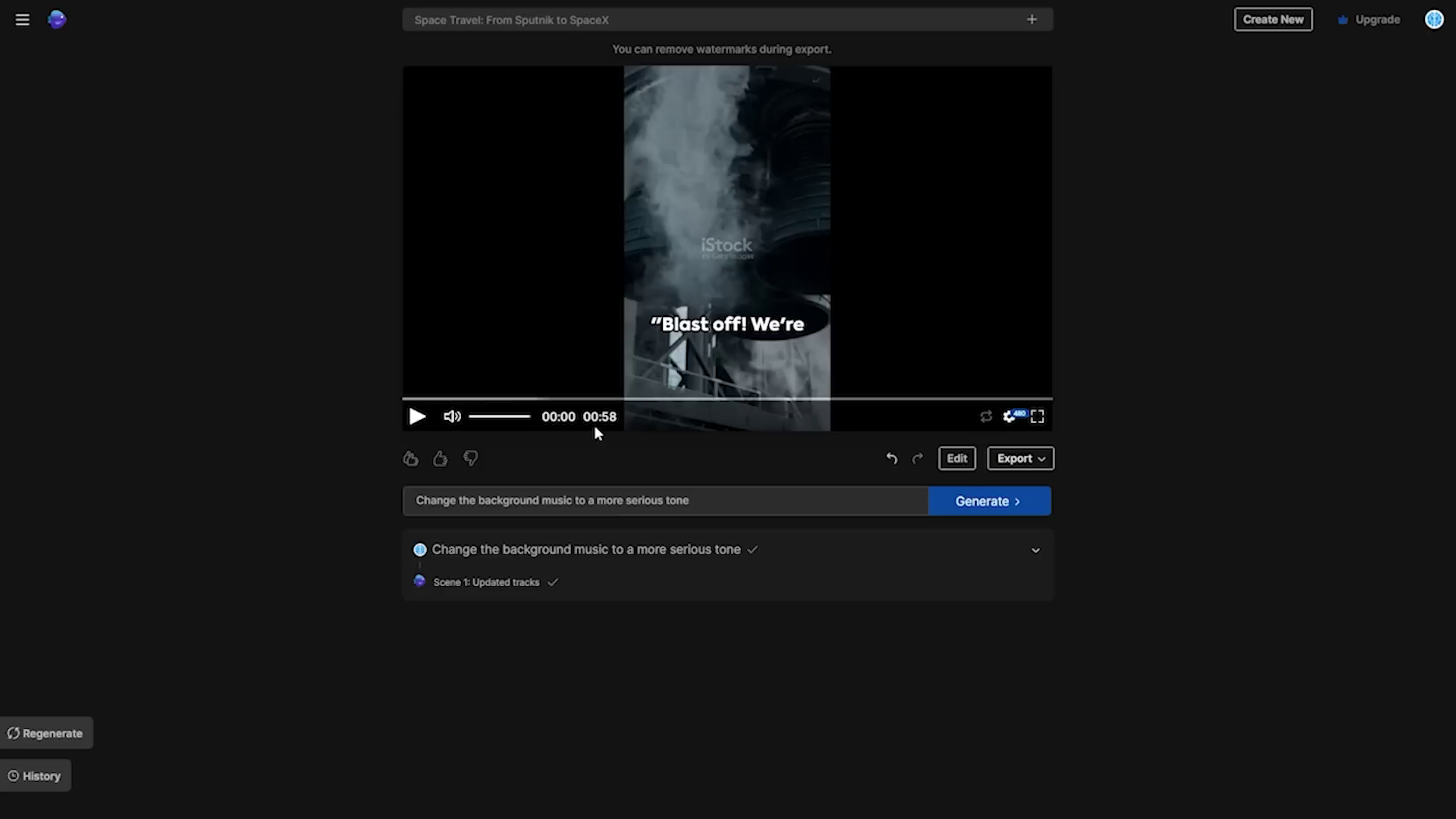
# Play the video from partway through to hear the more serious background music
pyautogui.click(734, 401)
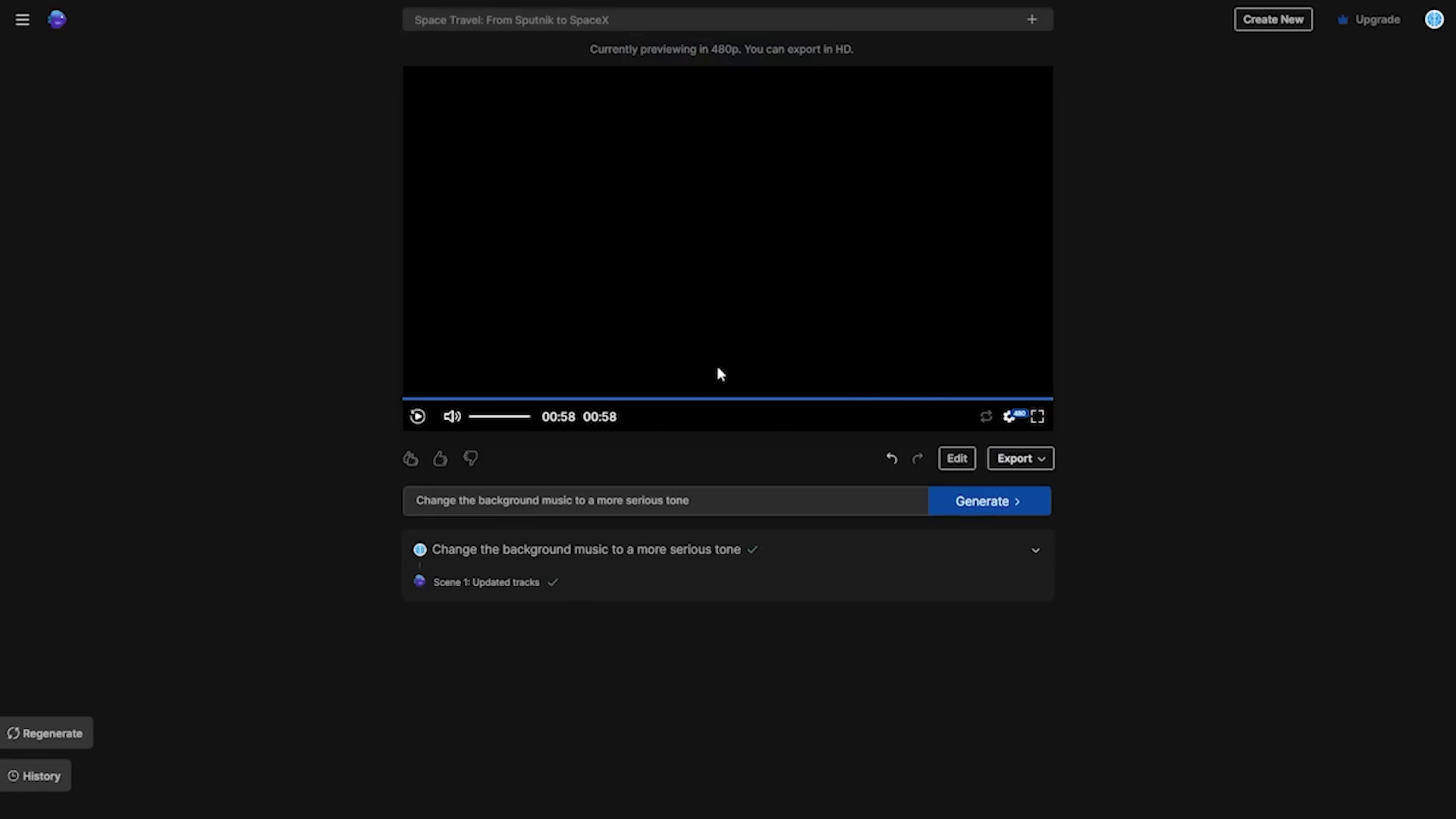
# Select the previous prompt text so it can be replaced with 'Remove the joke at the start'
pyautogui.tripleClick(513, 500)
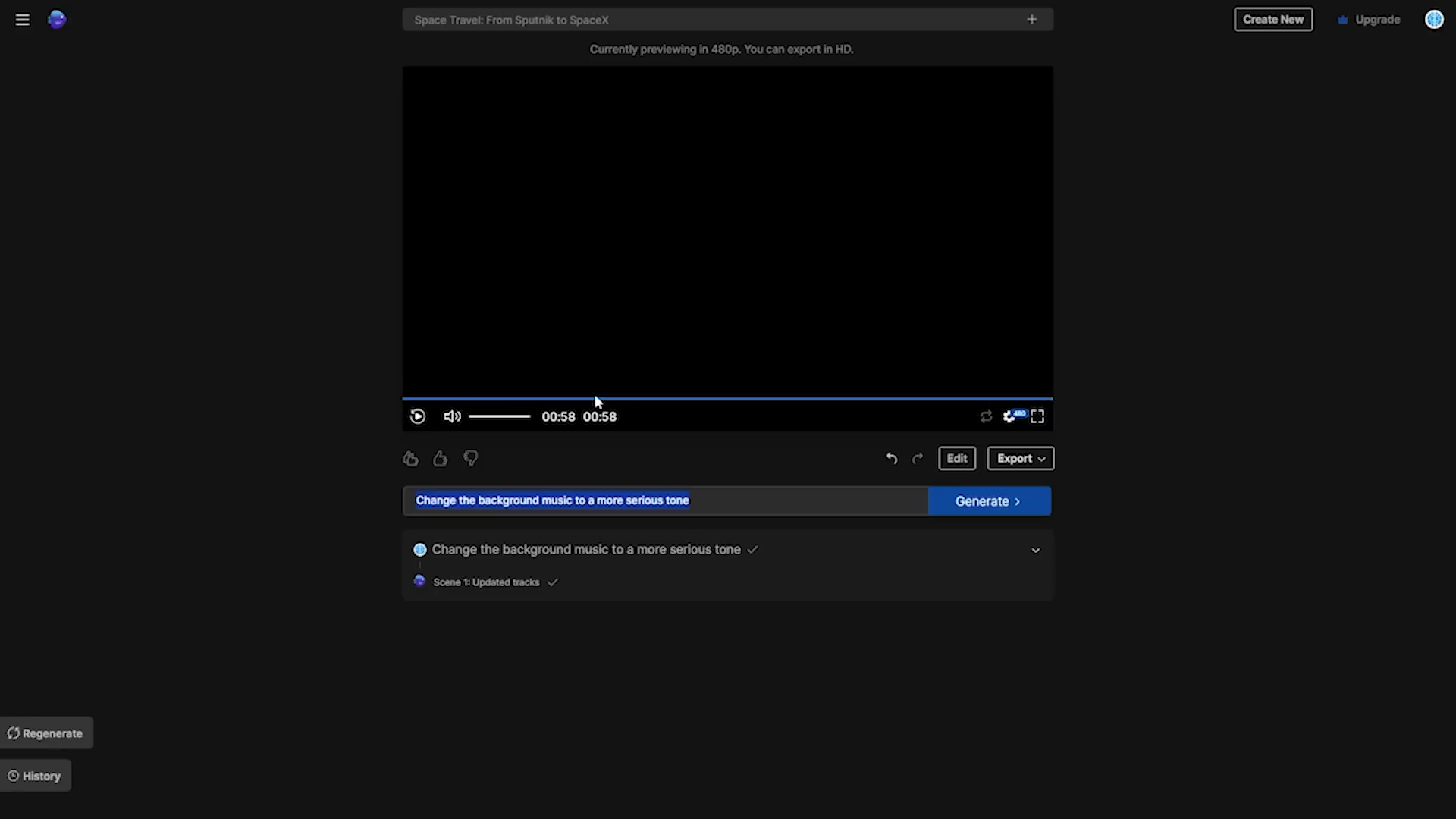
pyautogui.write('Remove')
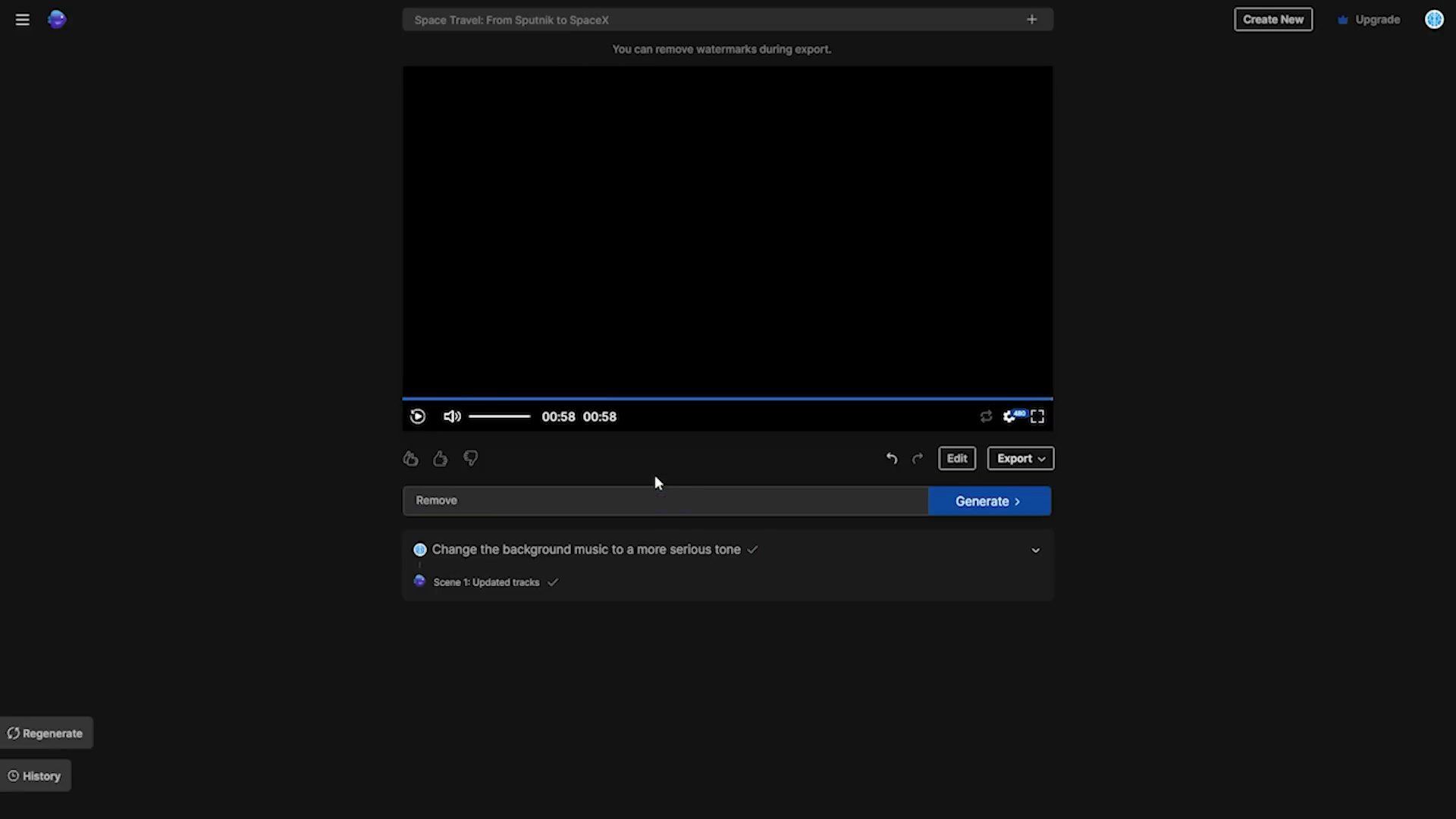
pyautogui.write(' the joke at the star')
pyautogui.write('t')
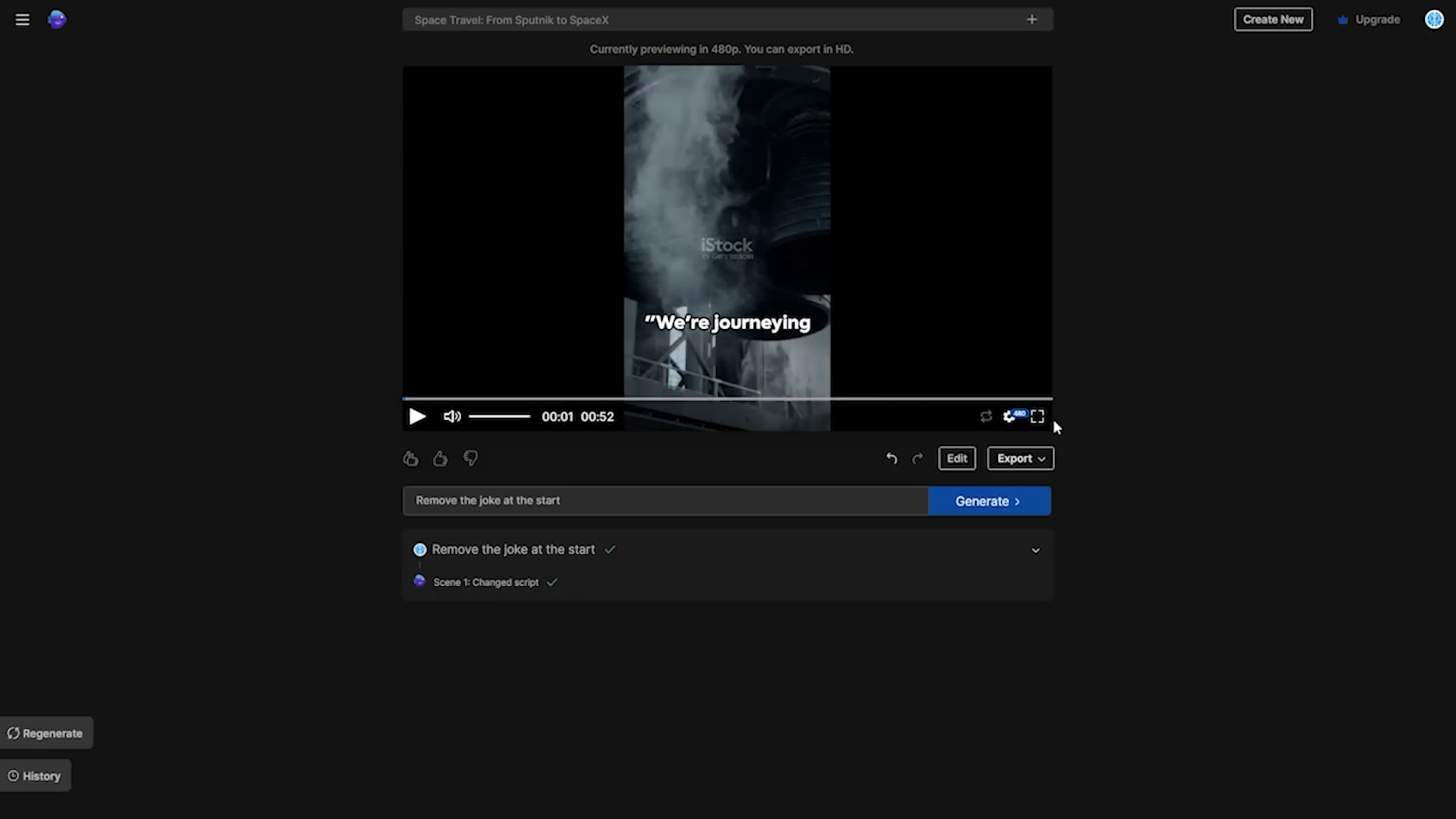
pyautogui.click(1039, 416)
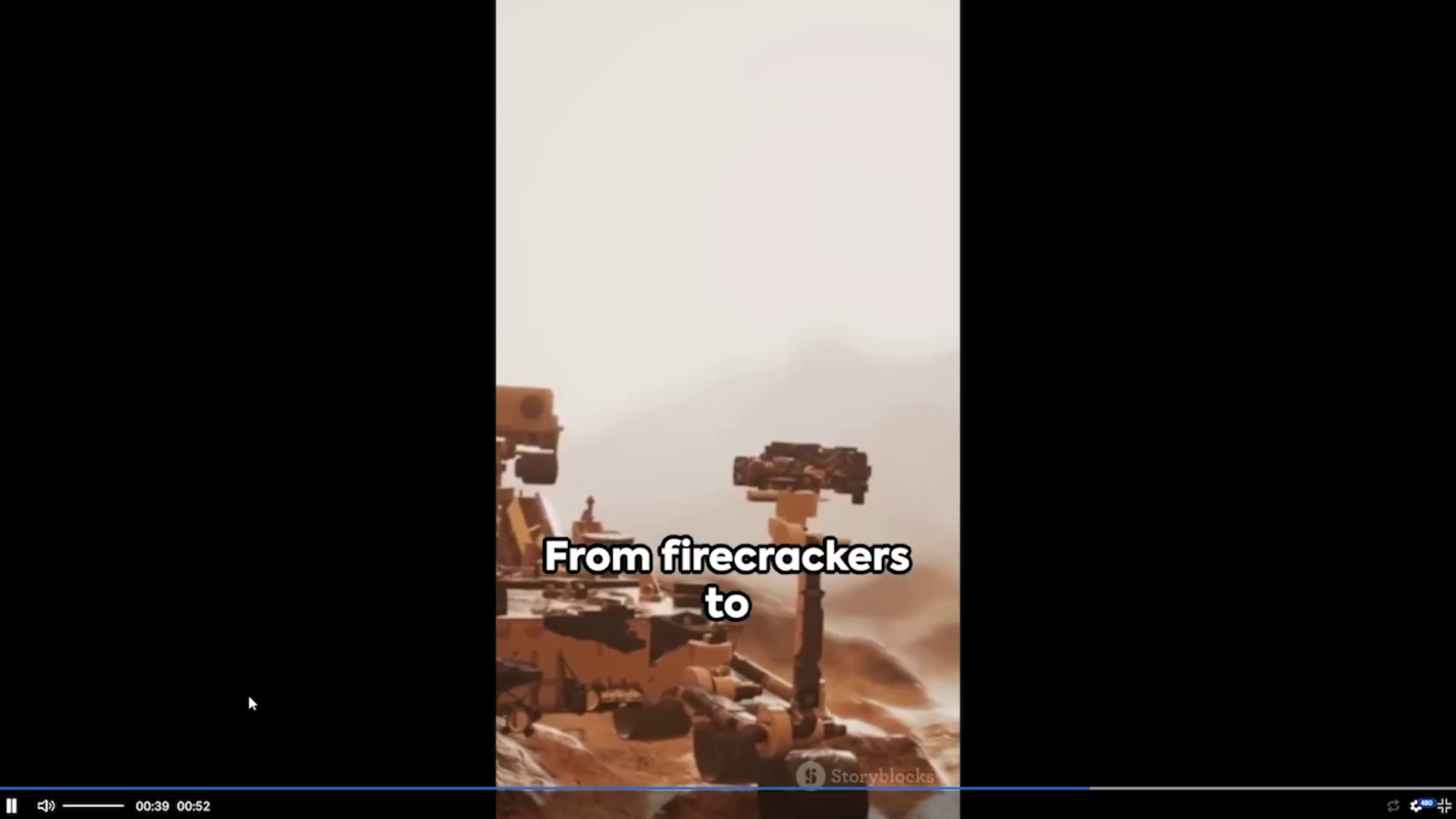
pyautogui.click(465, 641)
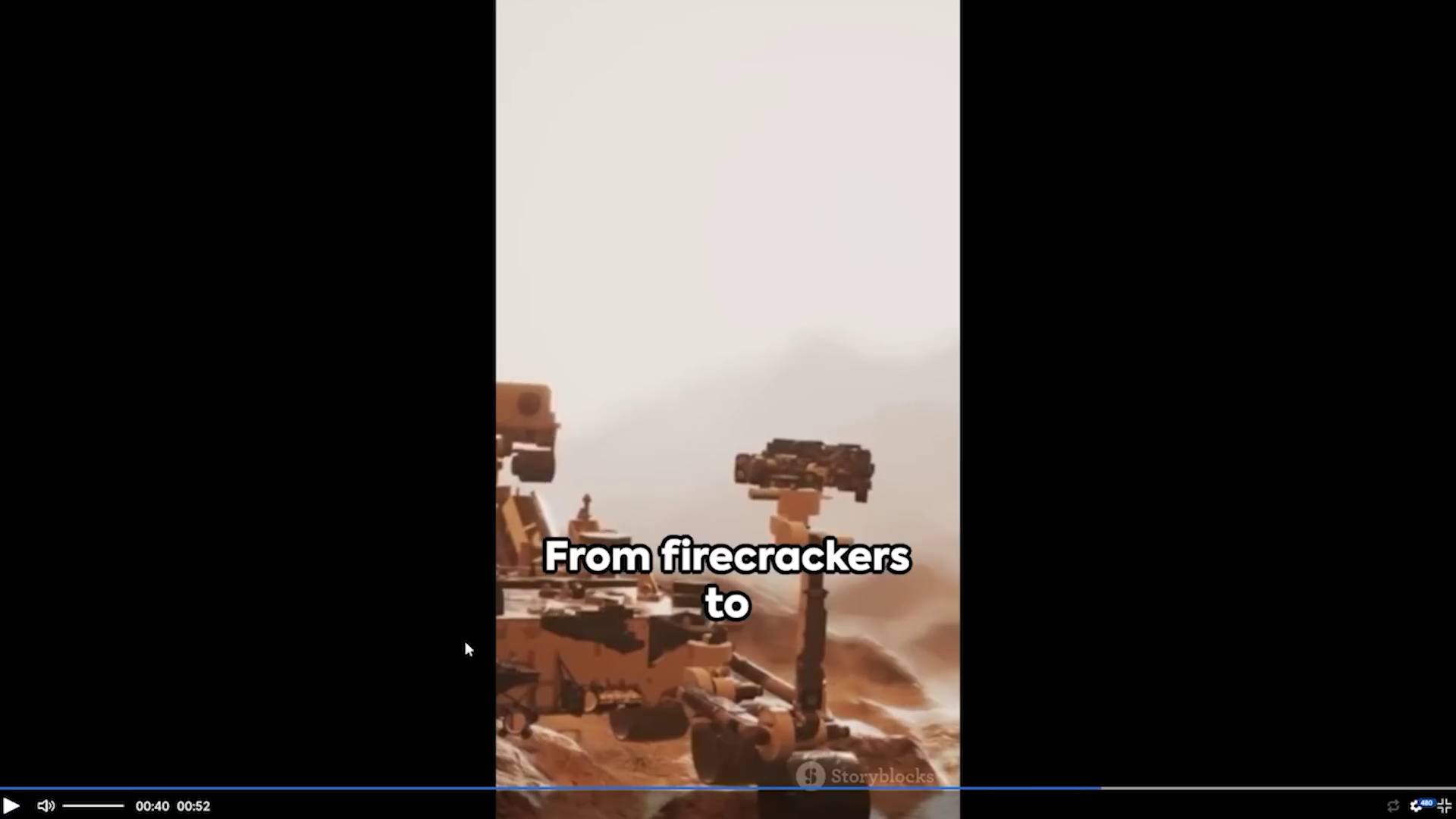
pyautogui.click(1422, 805)
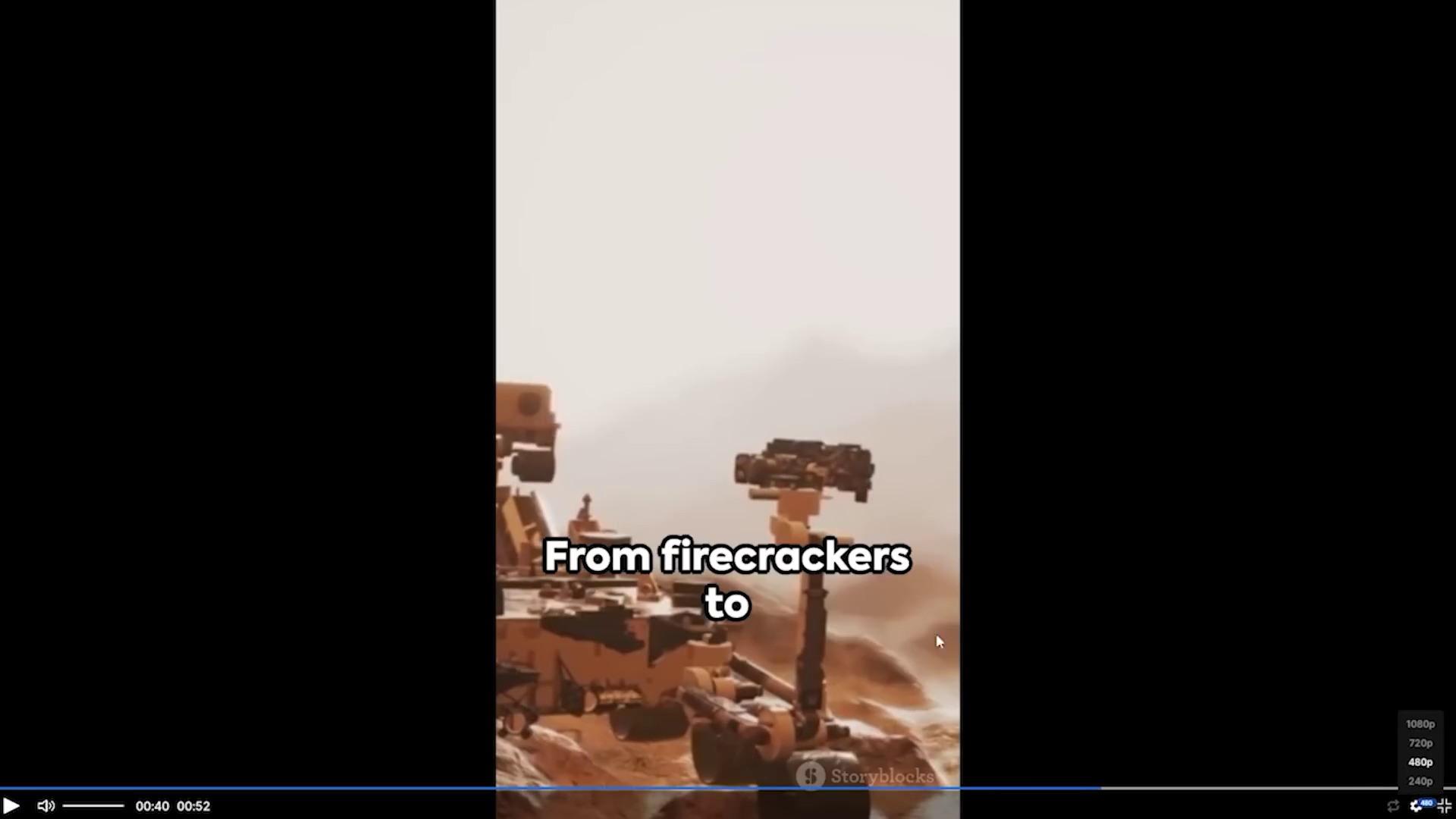
pyautogui.click(1442, 805)
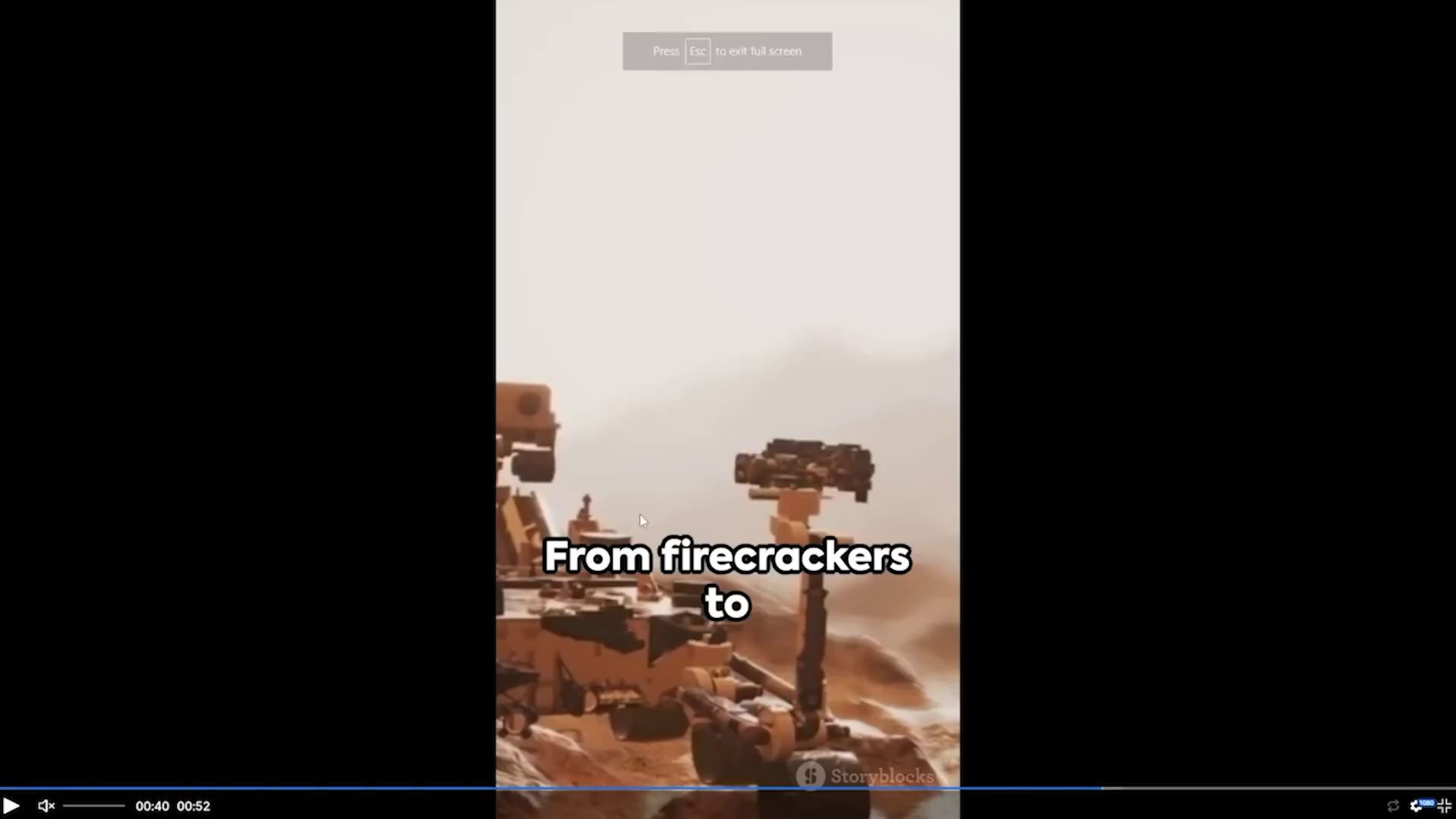
pyautogui.press('Escape')
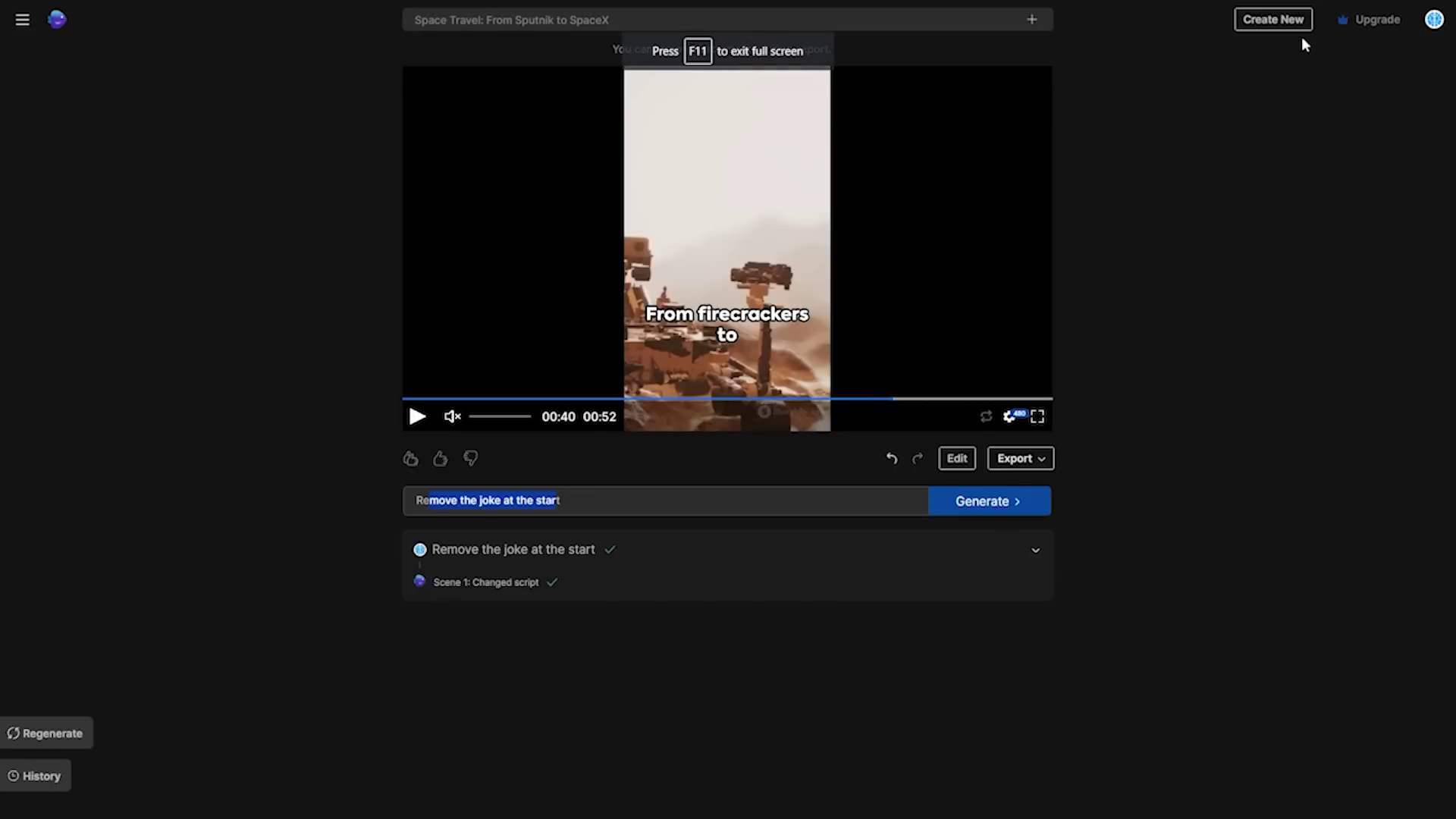
pyautogui.click(1376, 20)
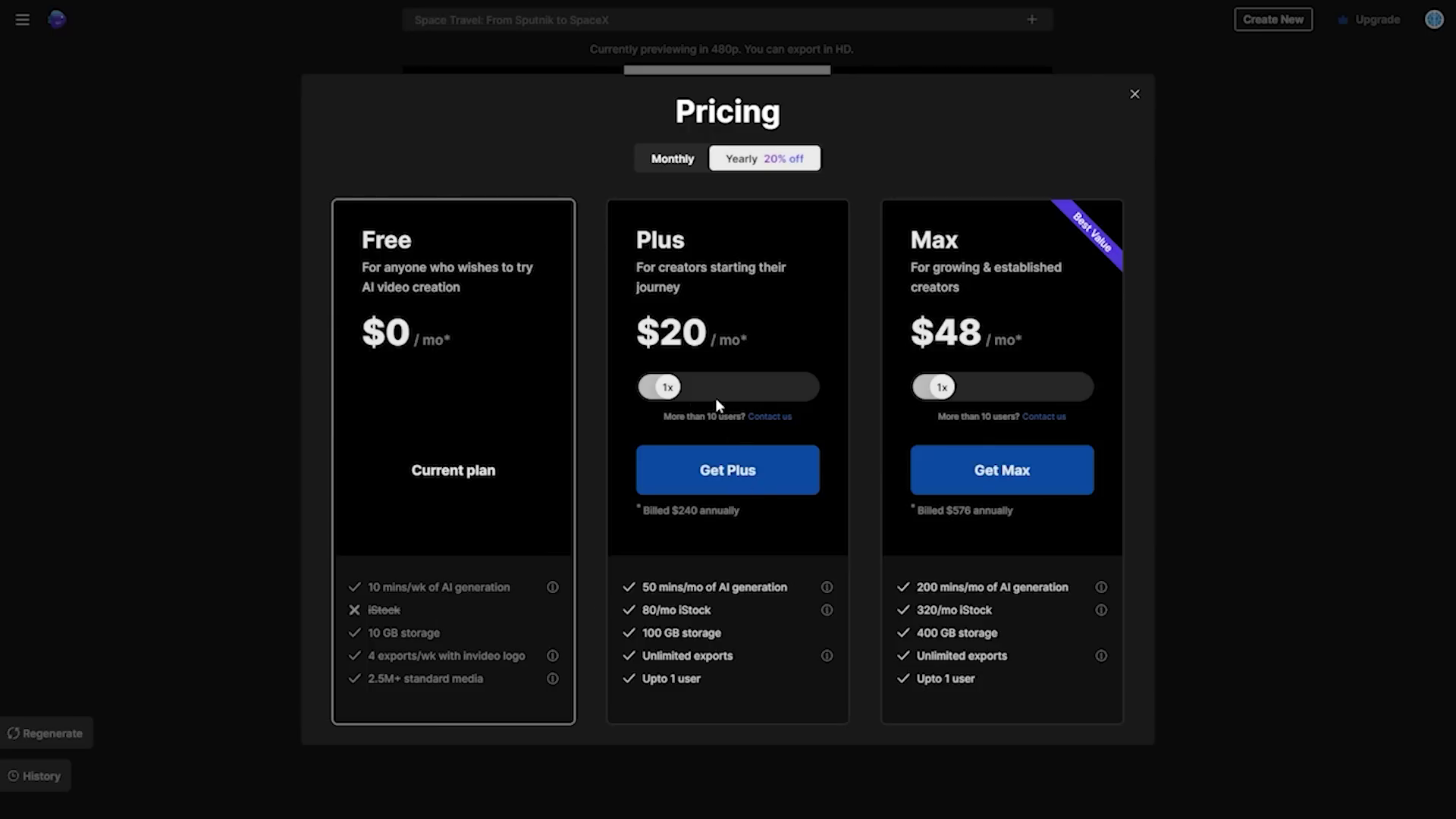
pyautogui.click(685, 388)
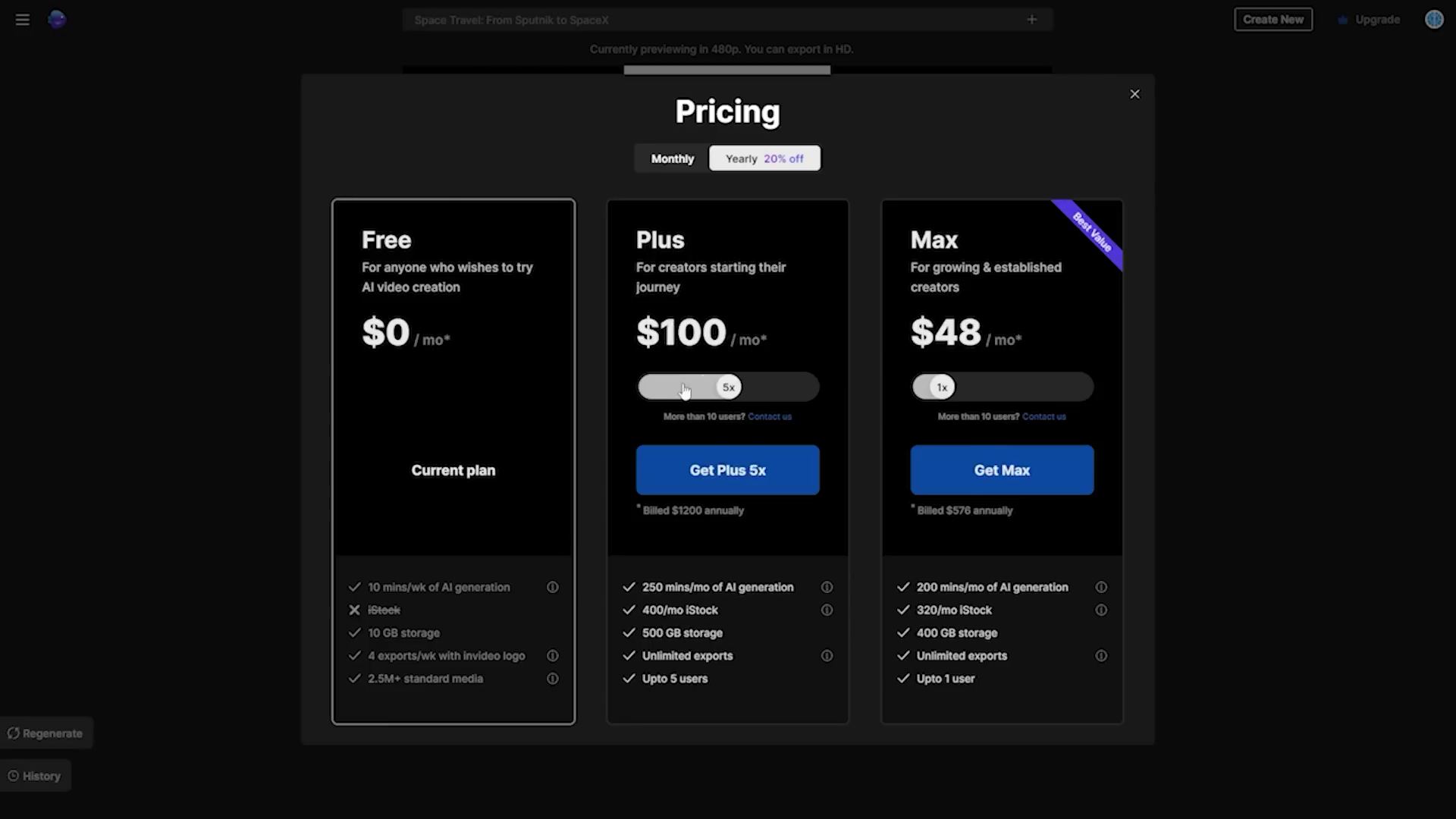
pyautogui.moveTo(686, 388); pyautogui.dragTo(657, 388)
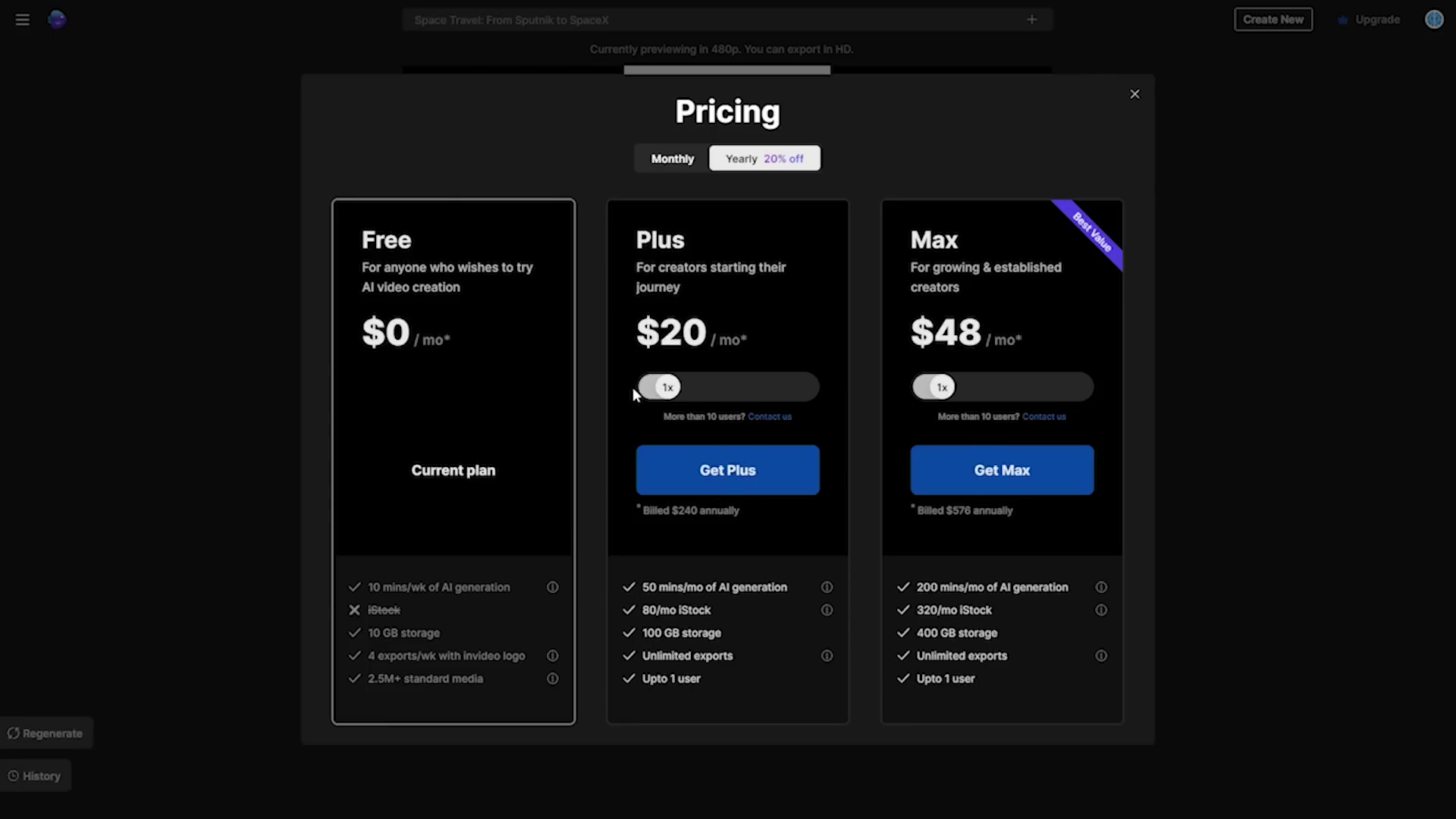
pyautogui.click(671, 159)
pyautogui.moveTo(658, 388)
pyautogui.mouseDown()
pyautogui.moveTo(753, 393)
pyautogui.moveTo(655, 388)
pyautogui.mouseUp()
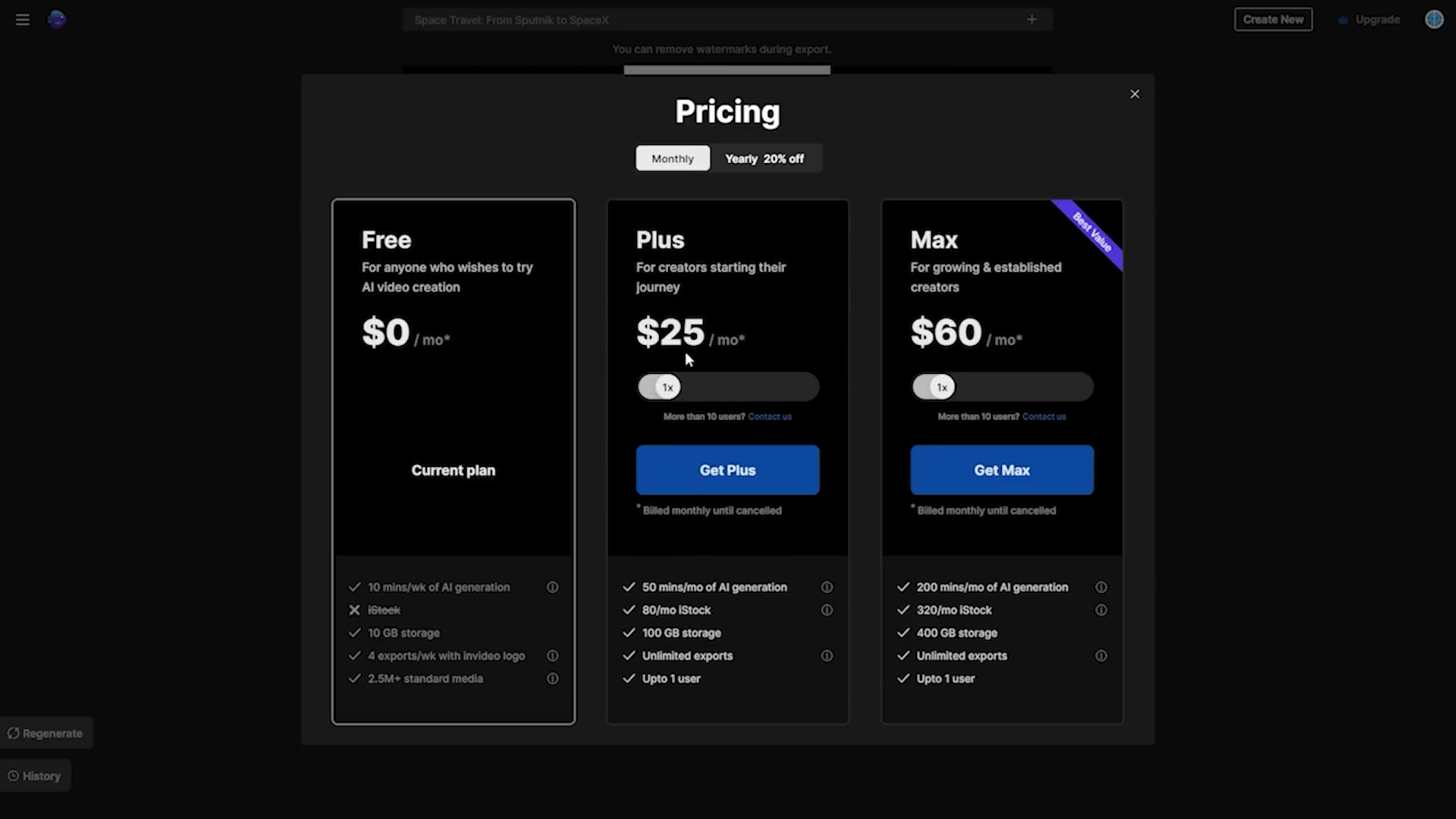
pyautogui.moveTo(669, 387)
pyautogui.mouseDown()
pyautogui.moveTo(807, 388)
pyautogui.moveTo(654, 387)
pyautogui.mouseUp()
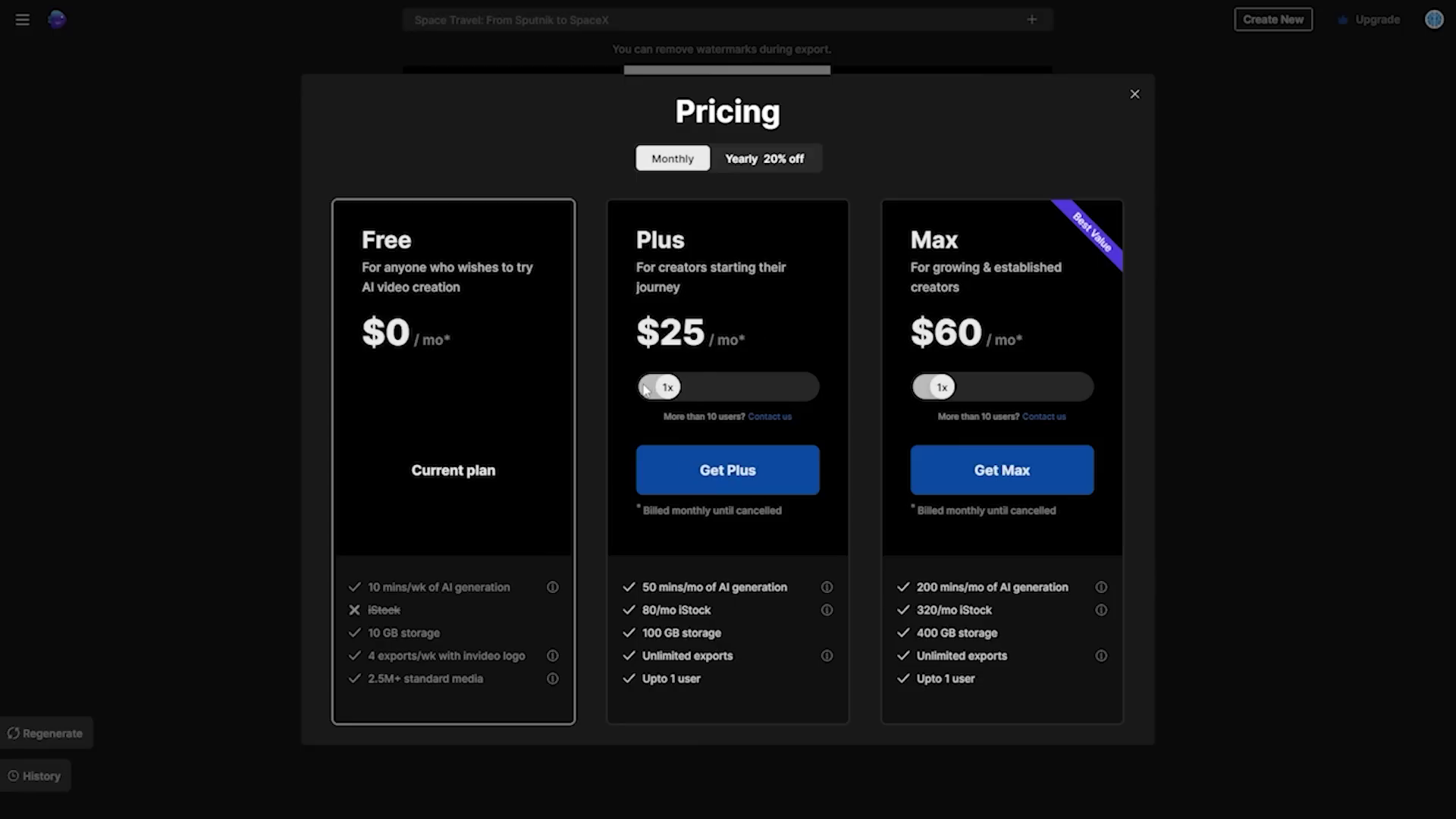